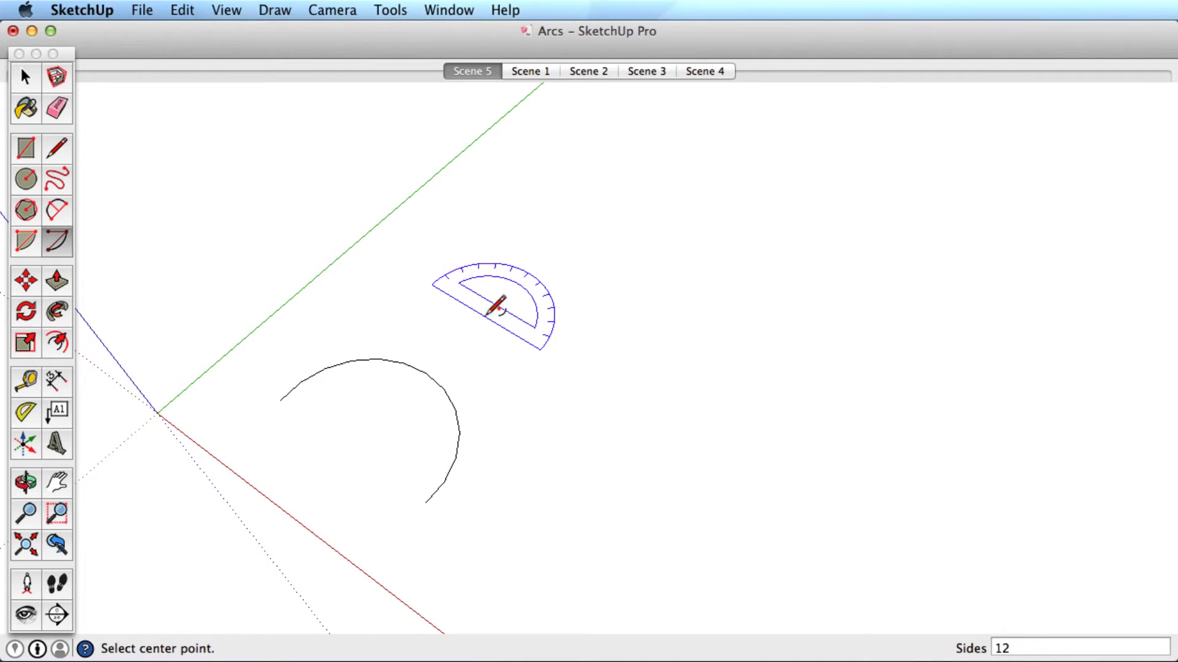
Step: Draw a center-point arc of about 155.5 degrees beyond the existing arc on the ground plane
click(485, 315)
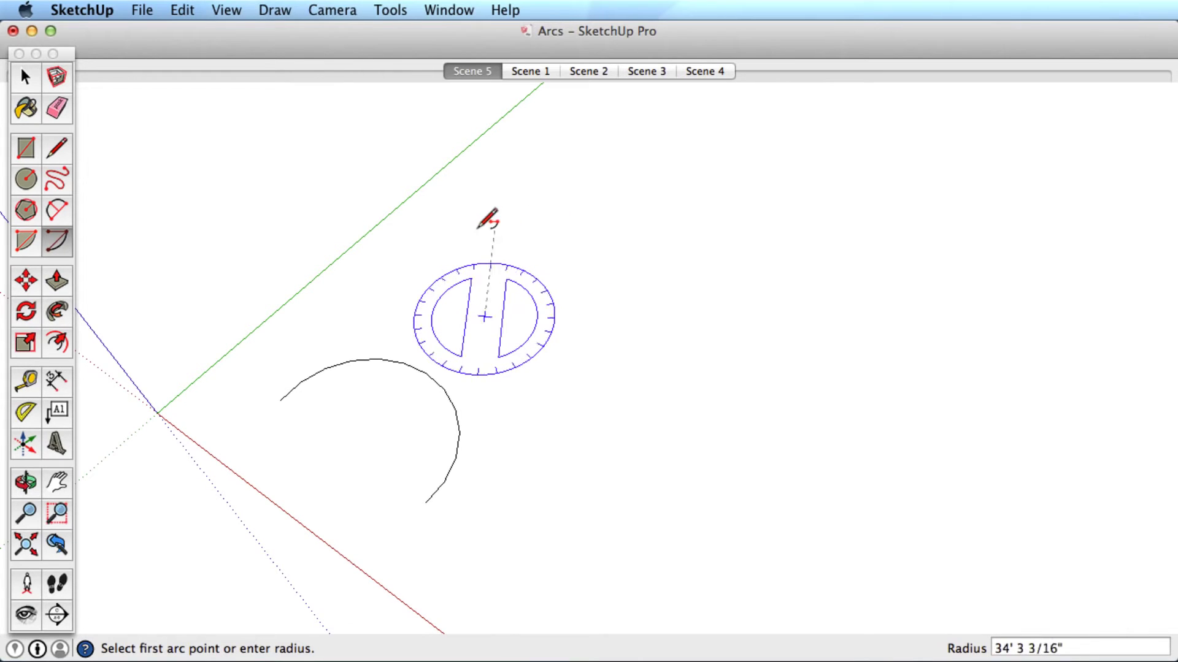
click(438, 242)
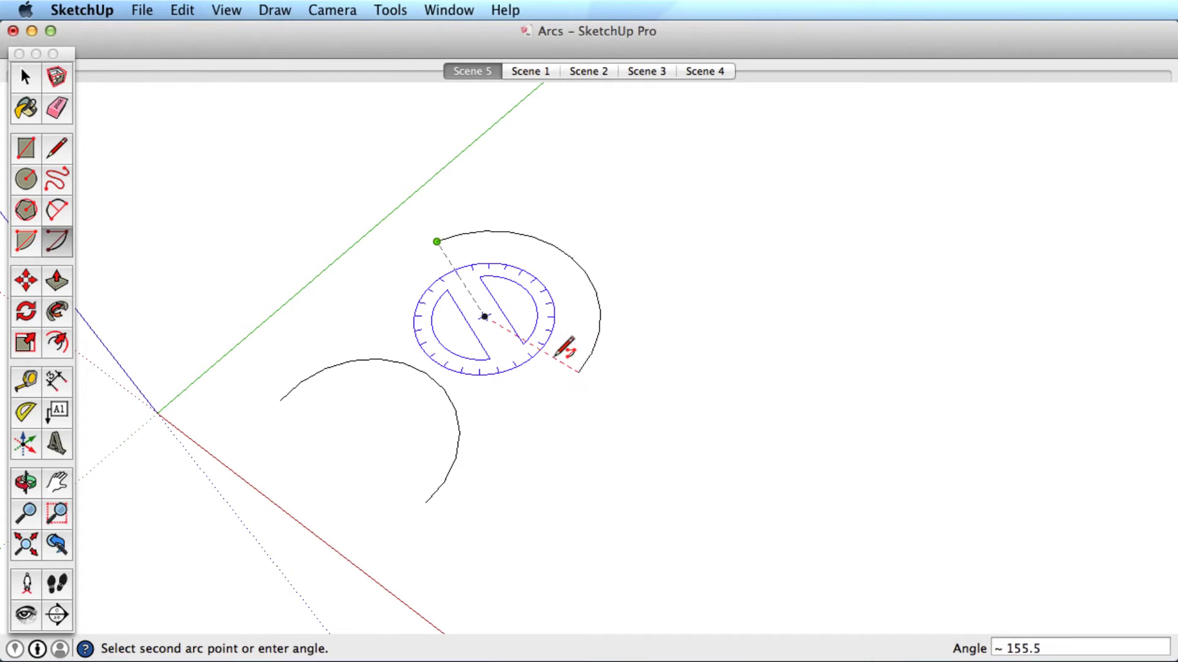
click(554, 355)
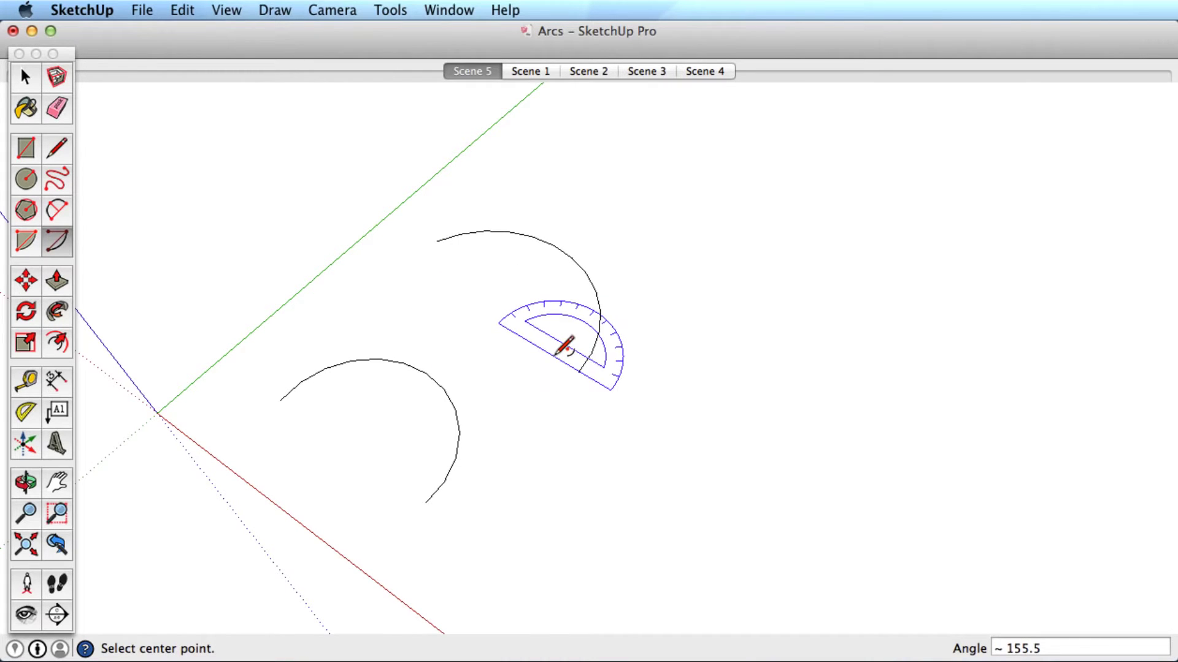
Step: Draw a filled 75-degree pie slice on the ground plane beside the two open arcs
click(27, 245)
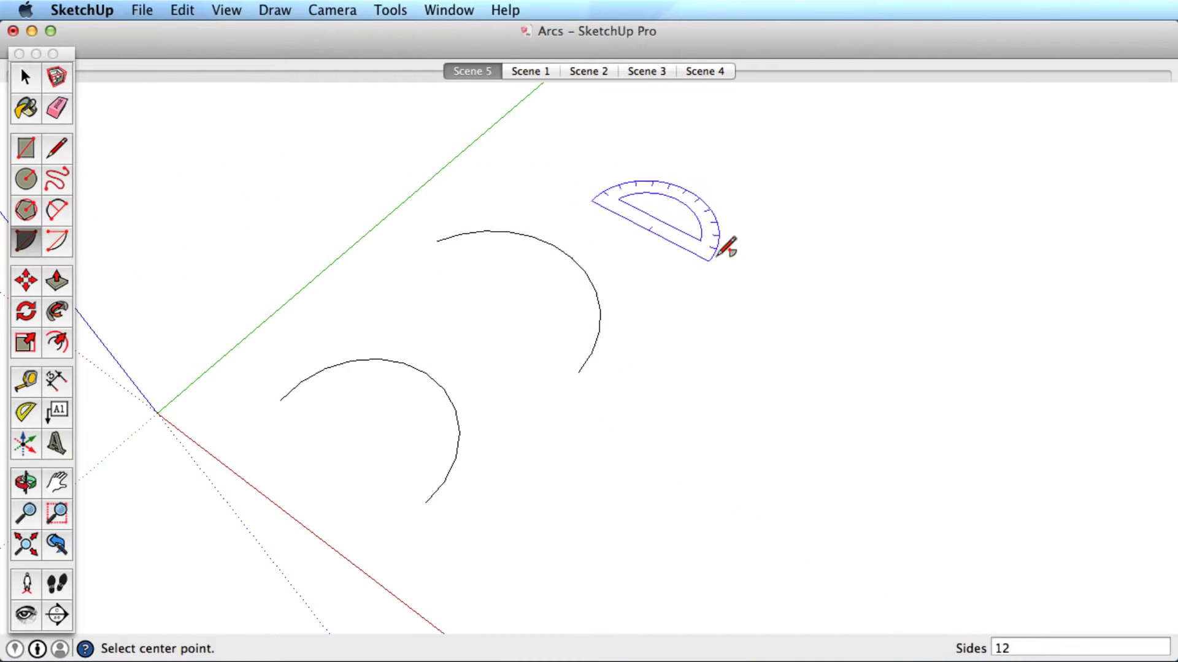
click(710, 303)
click(784, 211)
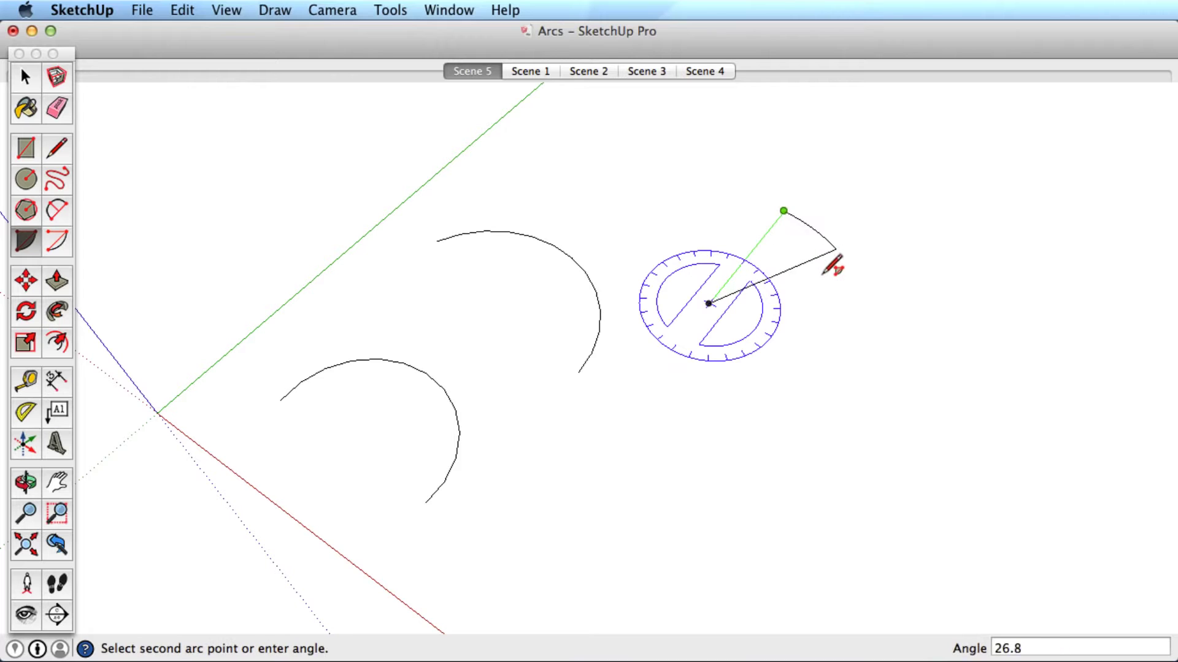
click(838, 330)
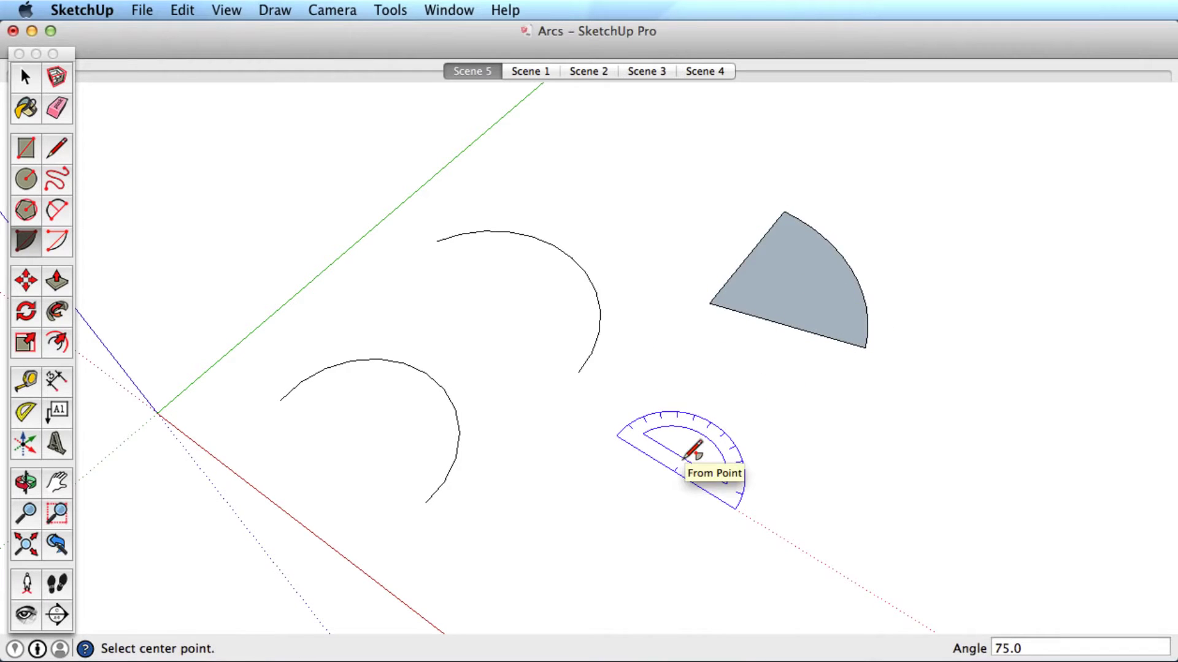
Step: In Scene 1, draw a two-point arc along the house's sloped roof edge, bulging about 4' 11" into the end wall
click(536, 78)
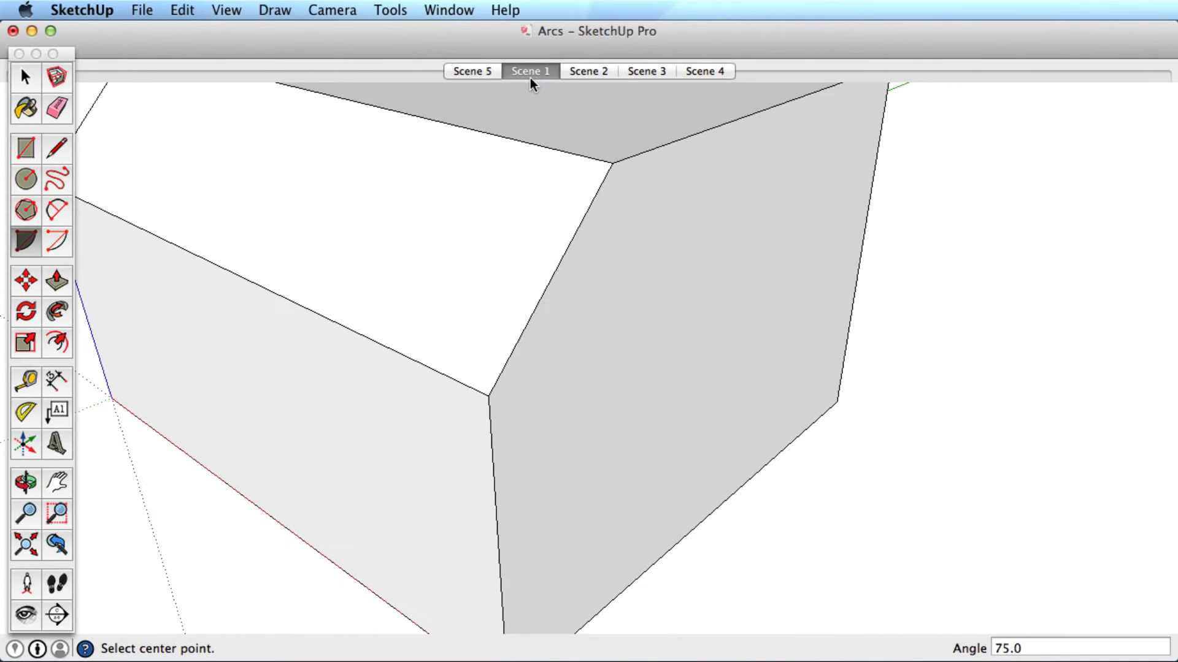
key(a)
click(612, 163)
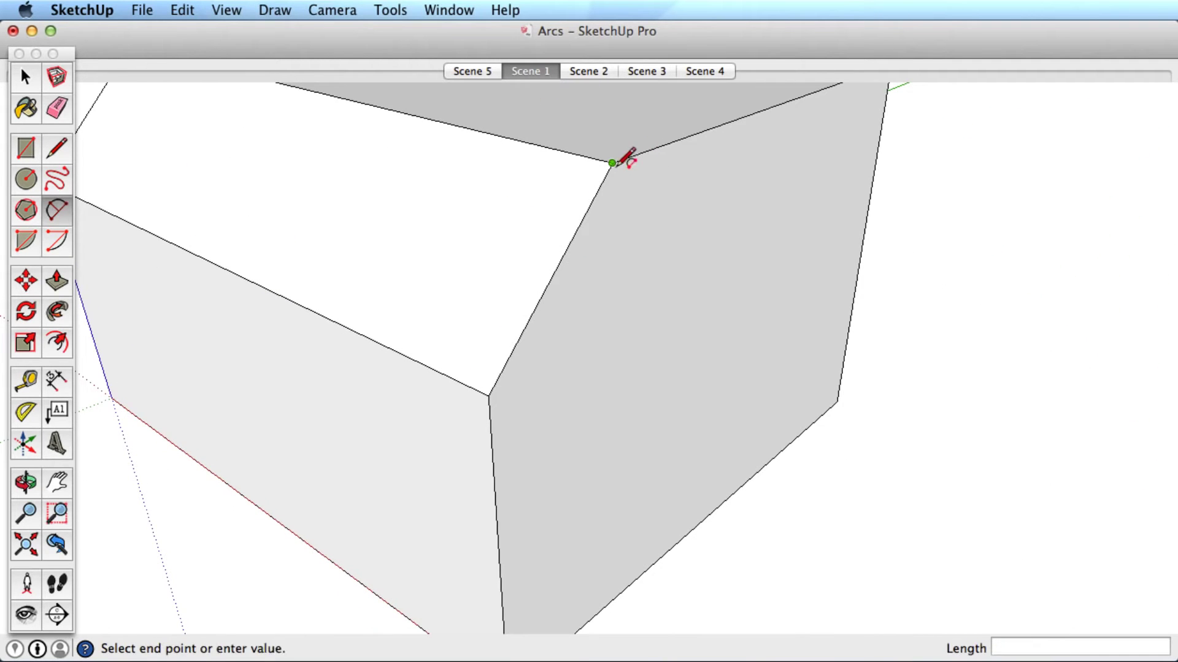
click(488, 397)
click(607, 345)
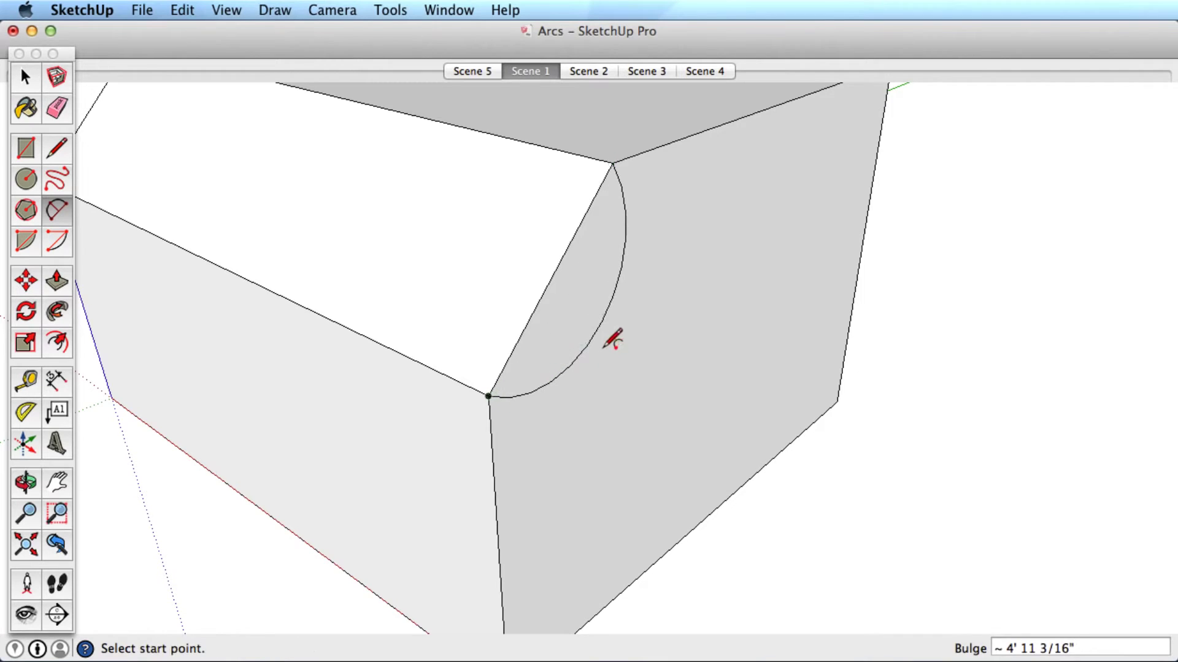
Step: Draw two more arcs between the same roof-edge endpoints: one bulging away from the end wall, and a shallower one on the wall
click(612, 163)
click(489, 397)
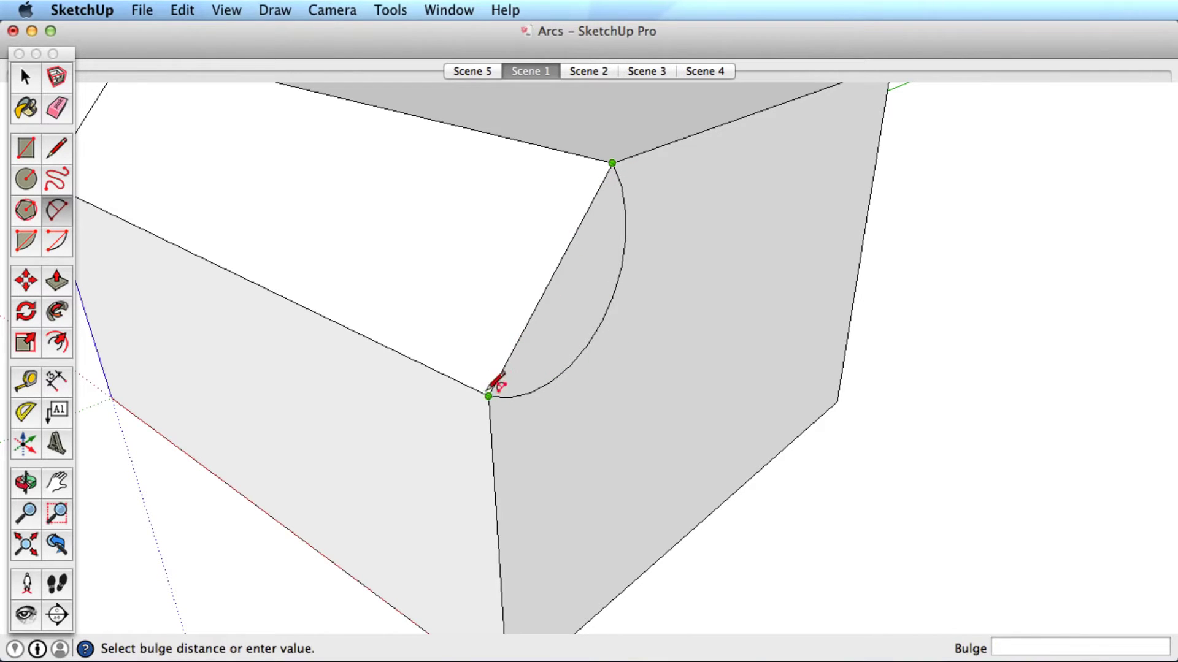
click(453, 291)
click(612, 162)
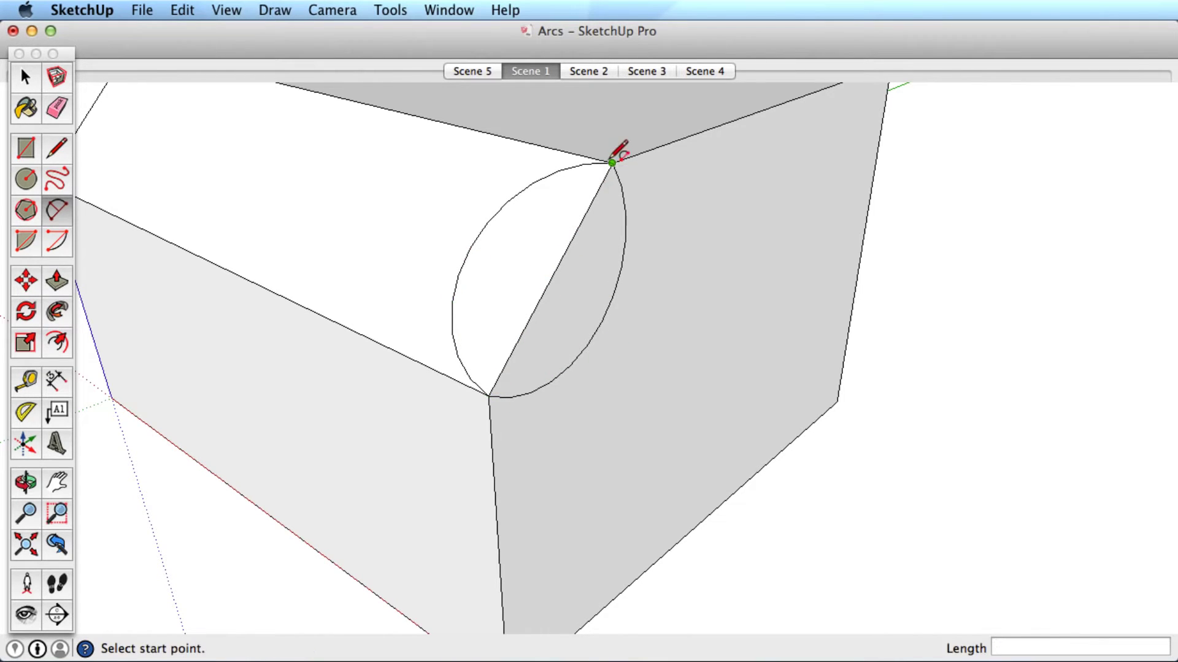
click(488, 397)
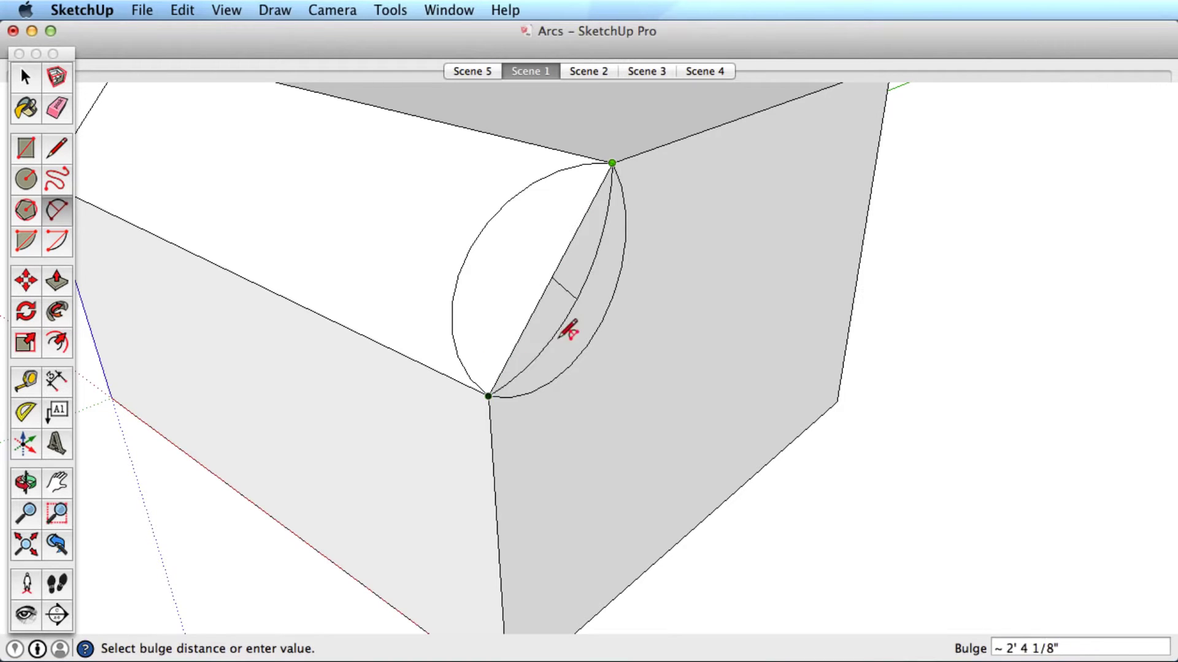
click(593, 284)
middle_drag(638, 338, 609, 164)
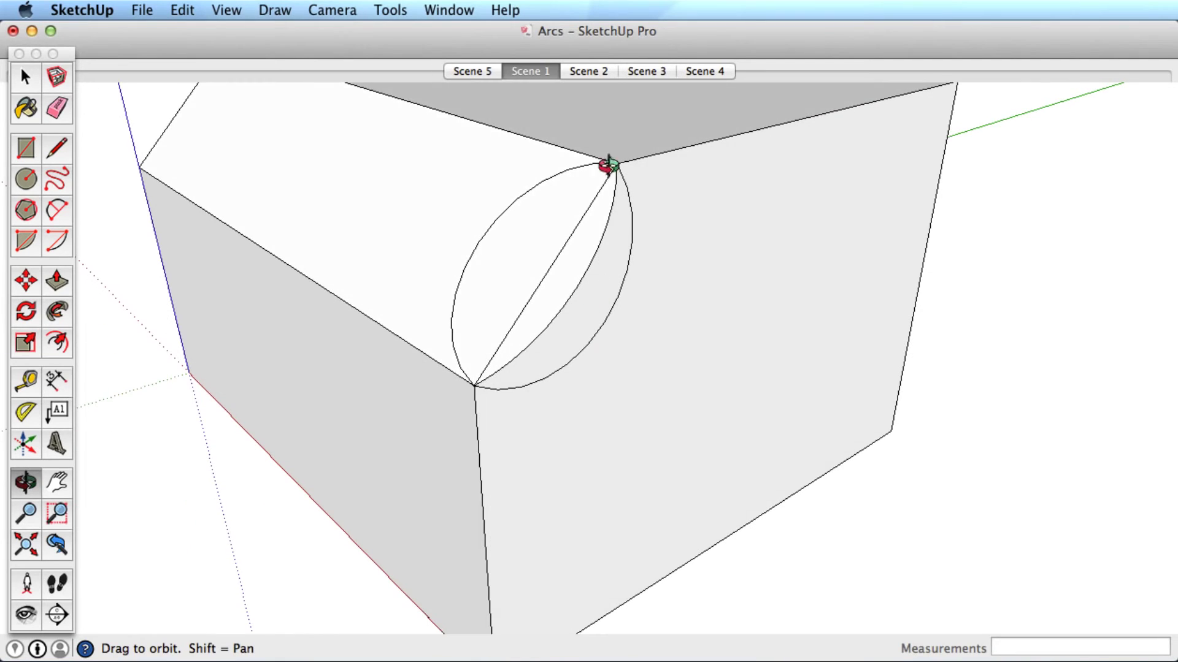
Step: In Scene 2, draw a half-circle arc outward from the rectangle's short edge with a bulge of about 27' 7"
click(592, 72)
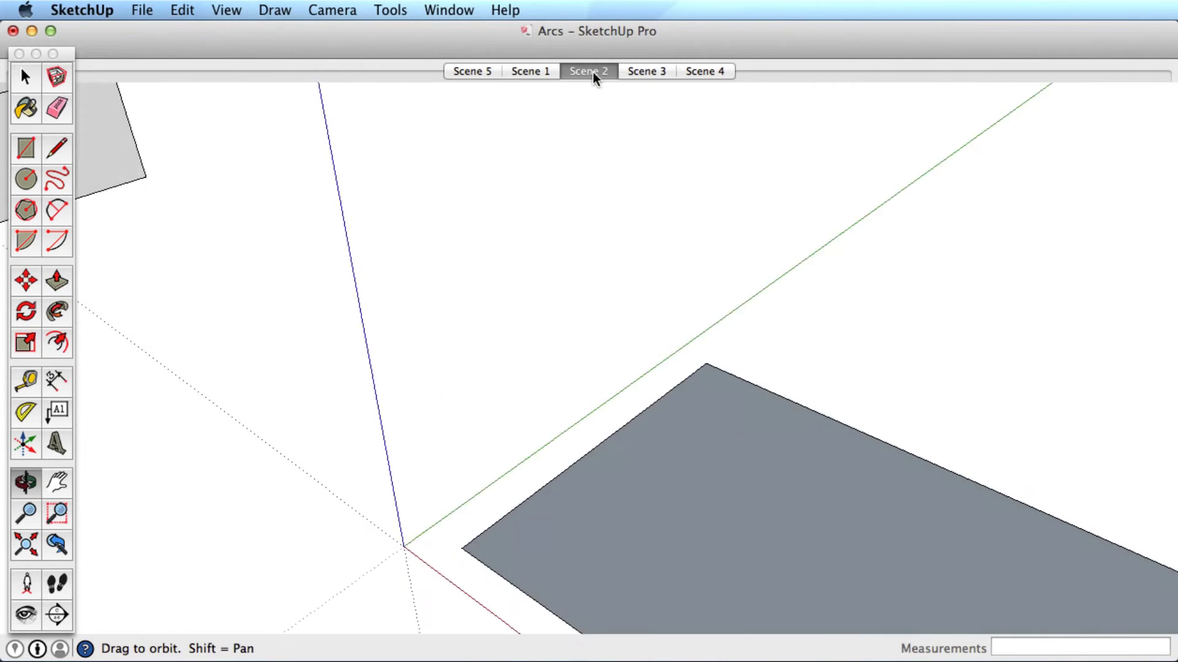
key(a)
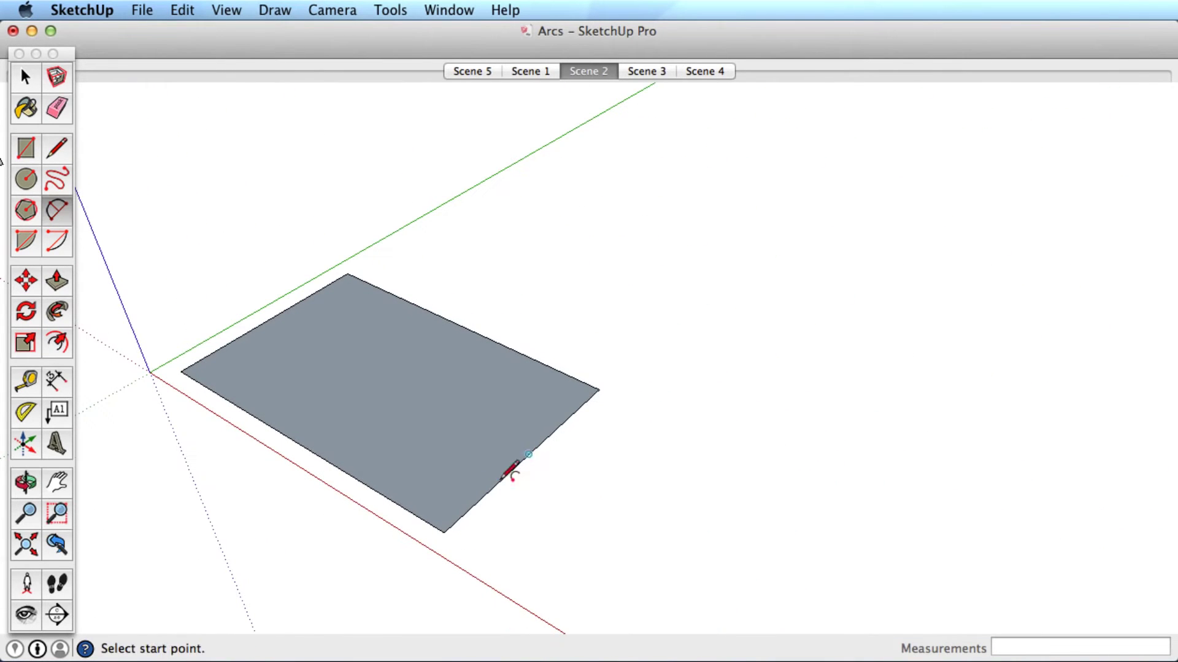
click(443, 533)
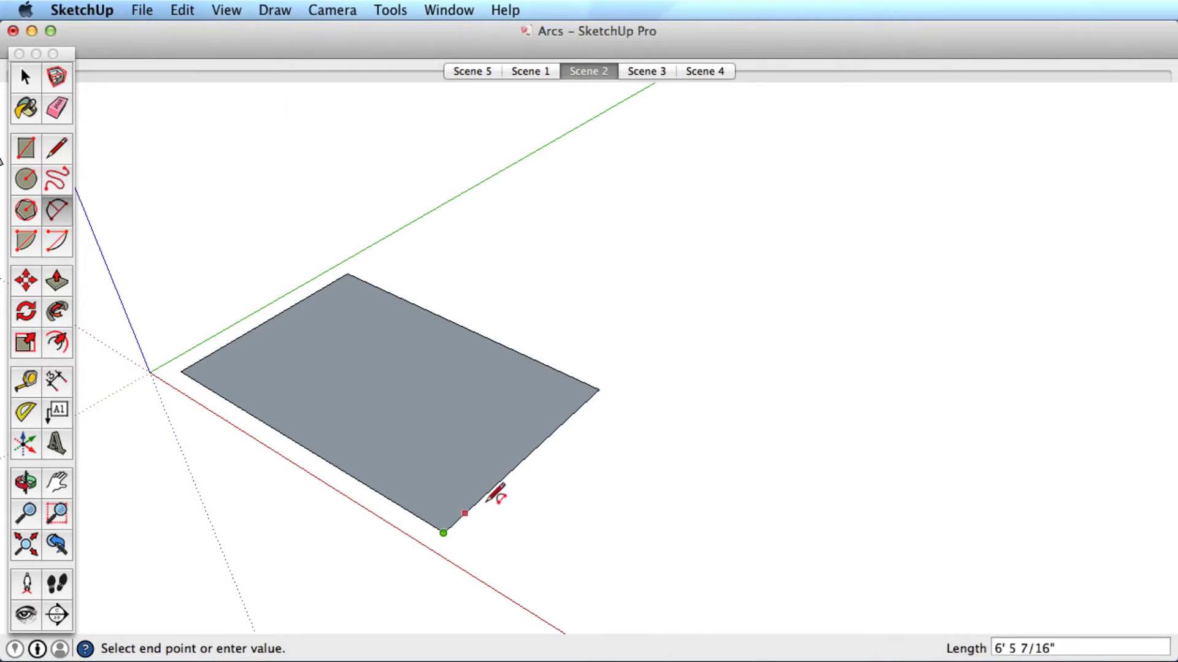
click(599, 390)
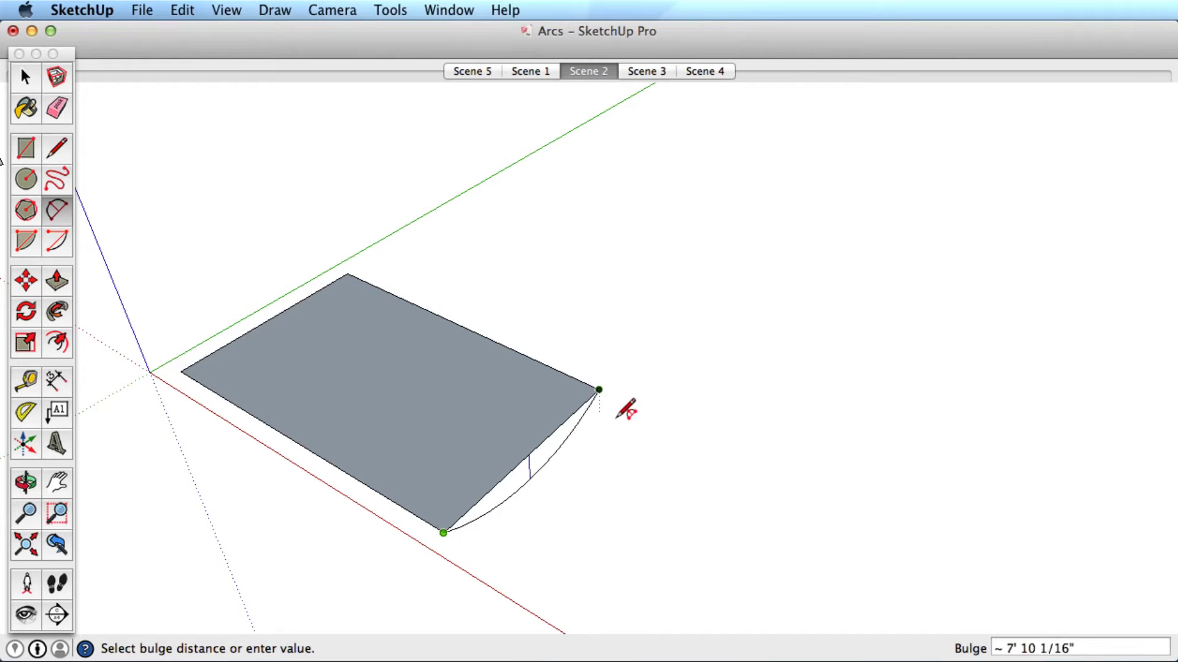
click(694, 446)
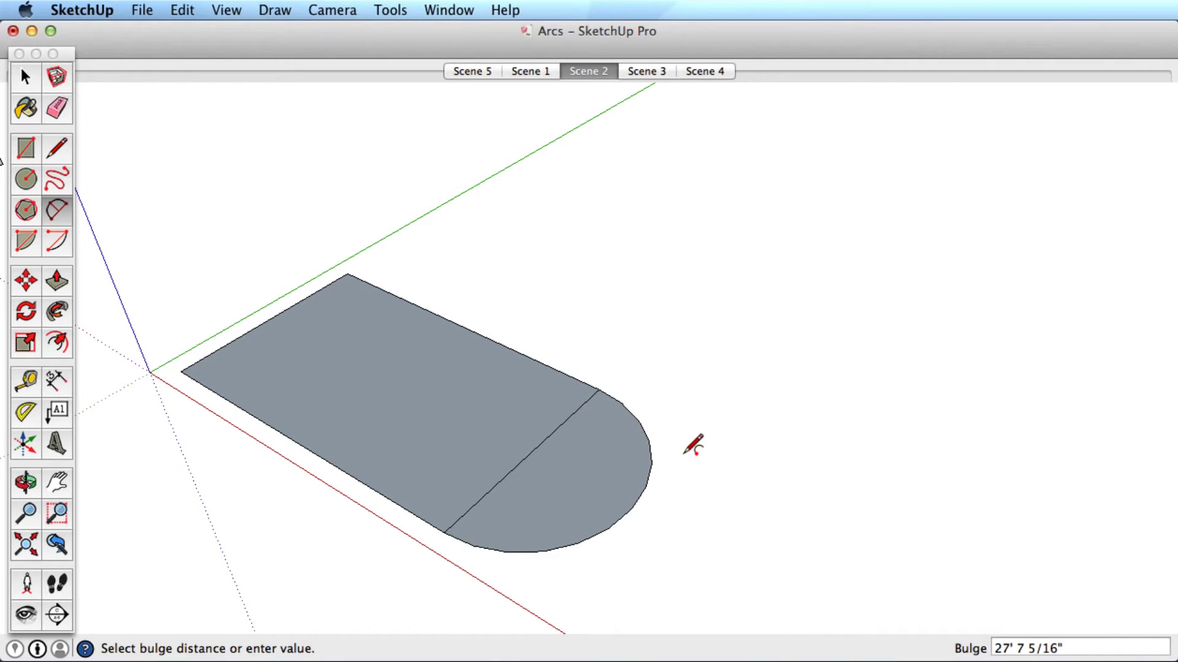
Step: Show Scene 3's labelled angles, and in Scene 4 draw an edge-tangent arc of about 42' 9" radius across the 90-degree corner
click(654, 75)
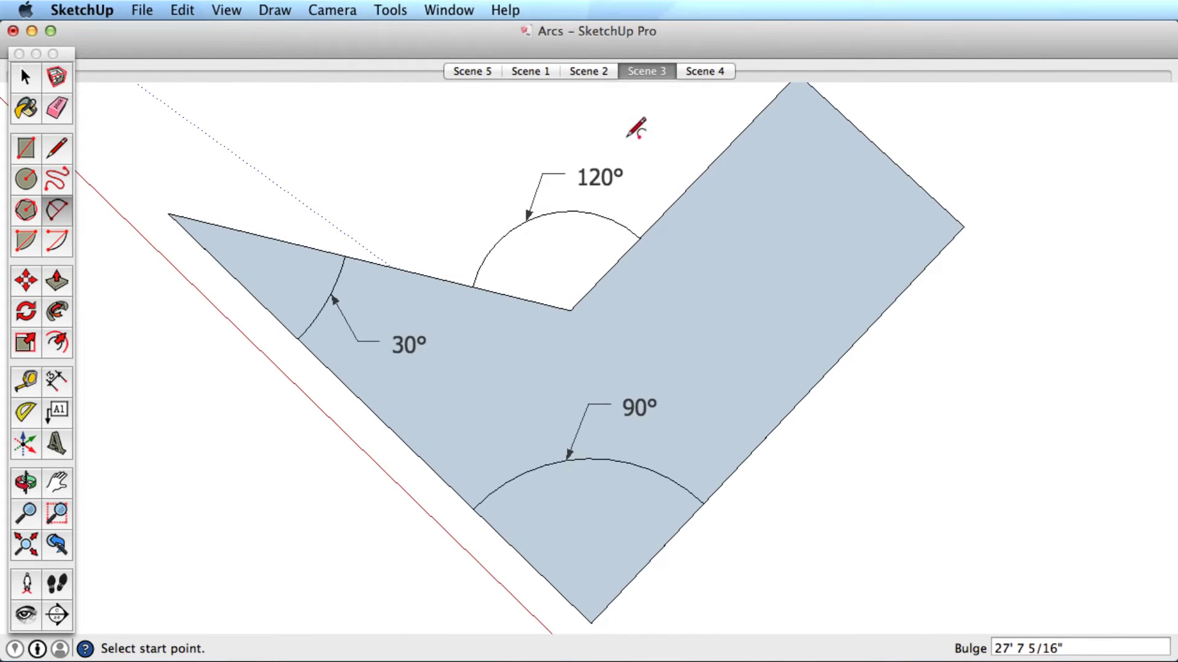
key(space)
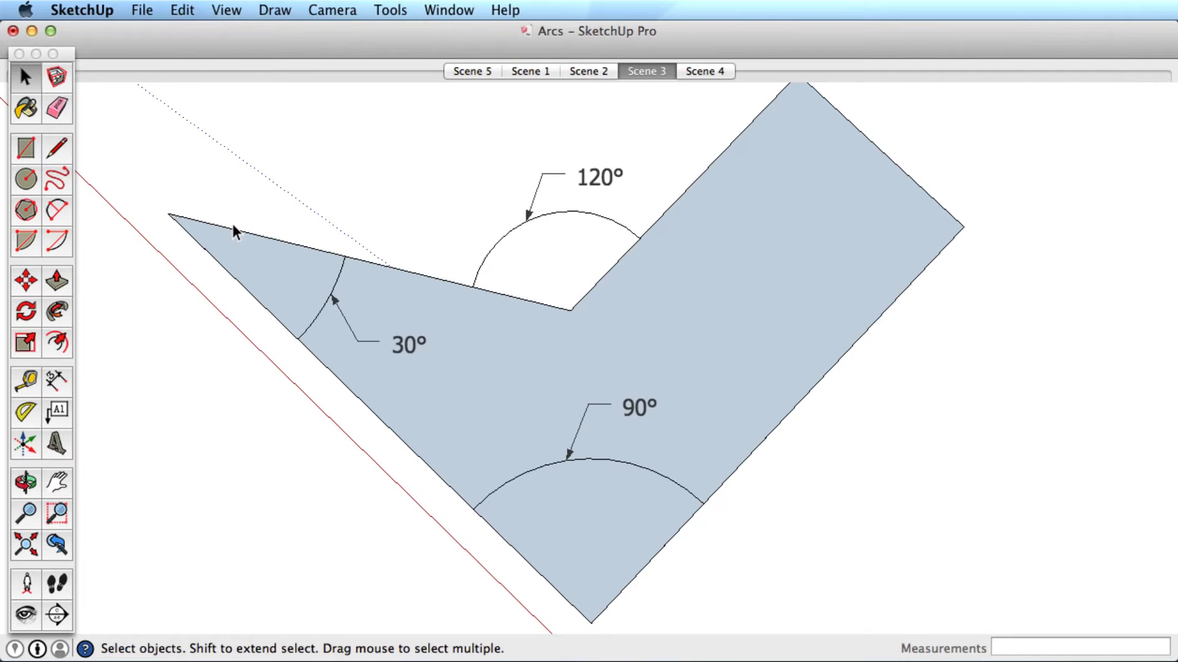
click(694, 70)
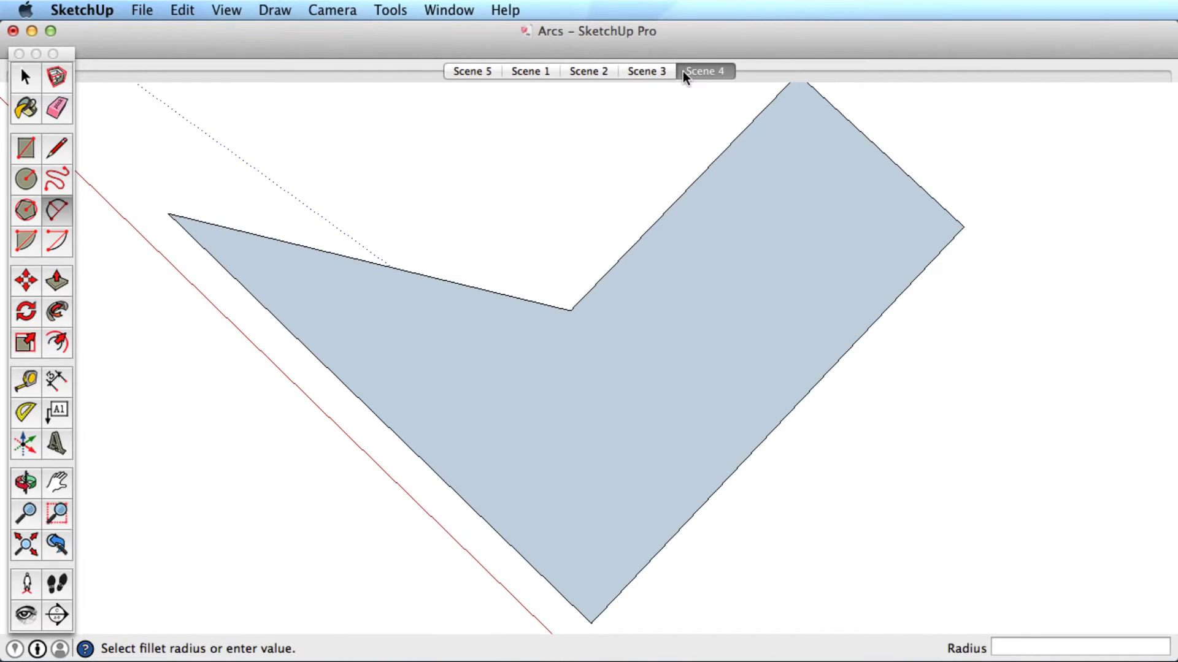
click(452, 488)
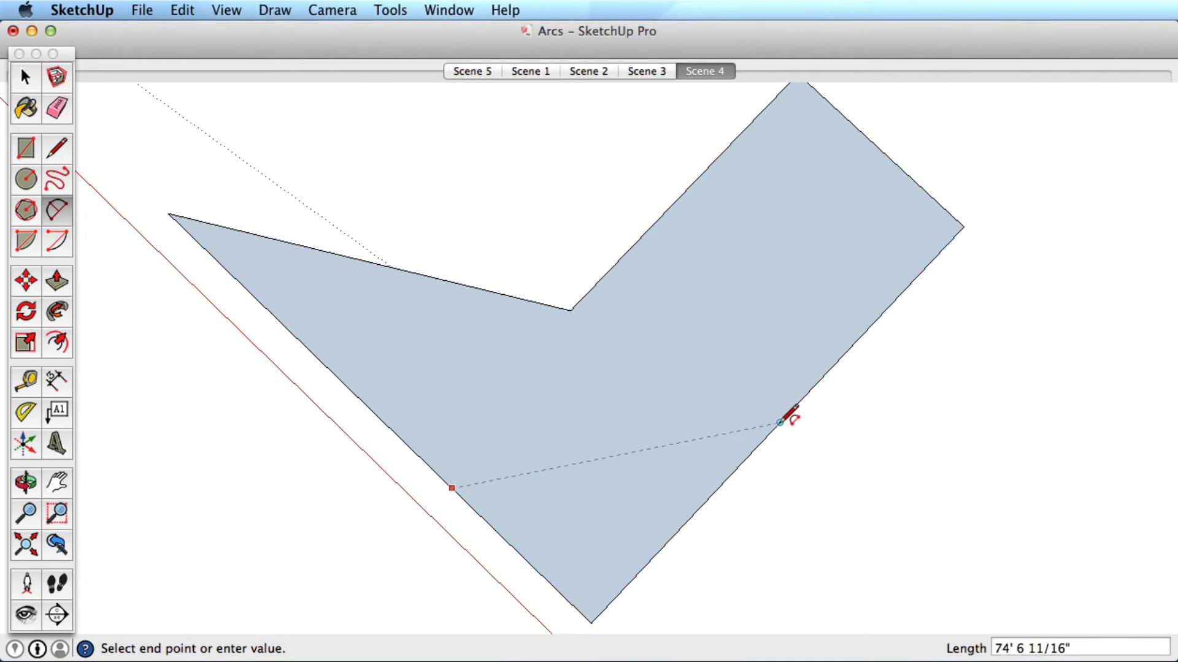
click(723, 482)
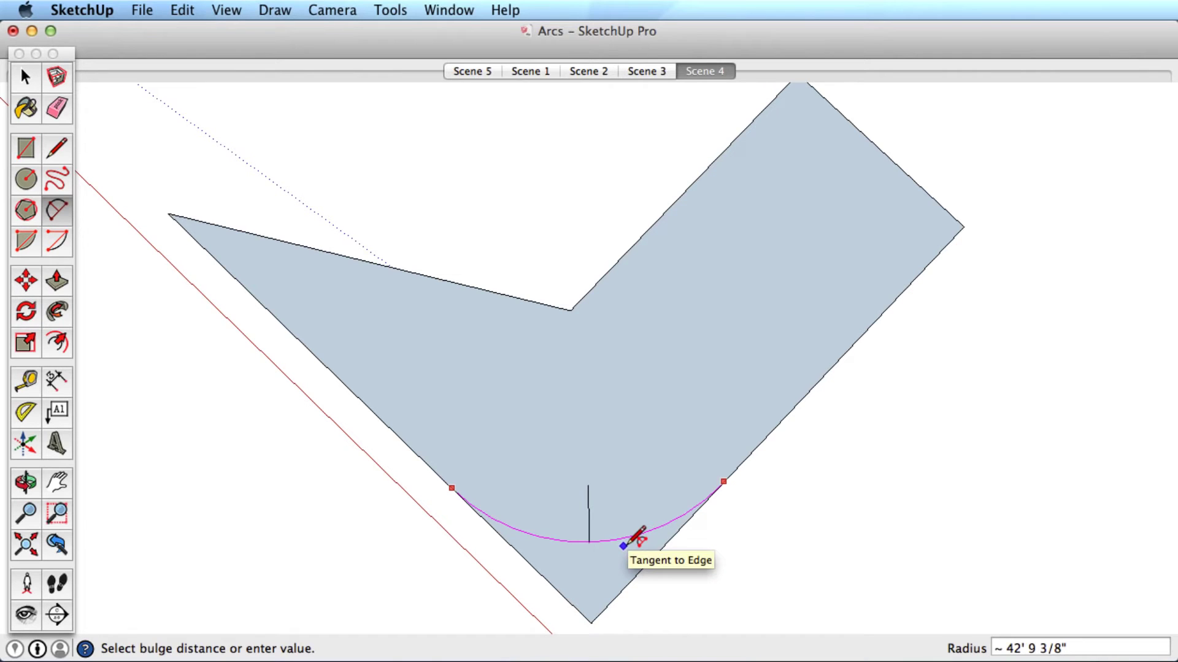
click(626, 543)
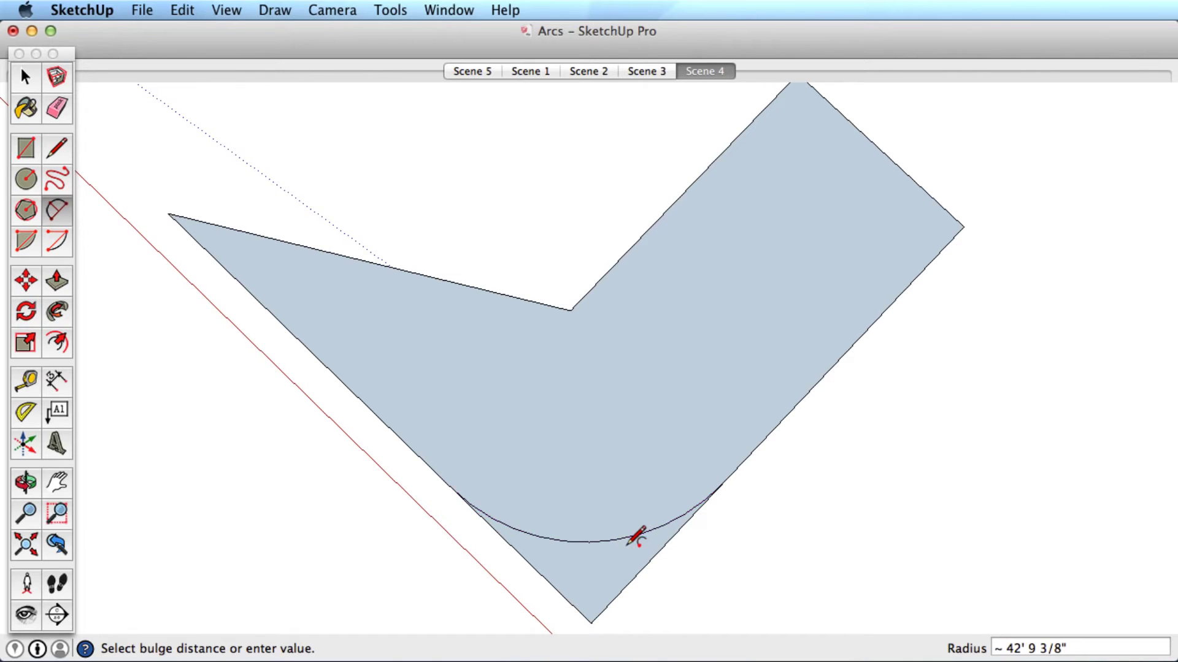
Step: Draw edge-tangent arcs across the 120-degree inner corner, radius about 44' 11", and the 30-degree corner, radius about 6' 8"
click(459, 284)
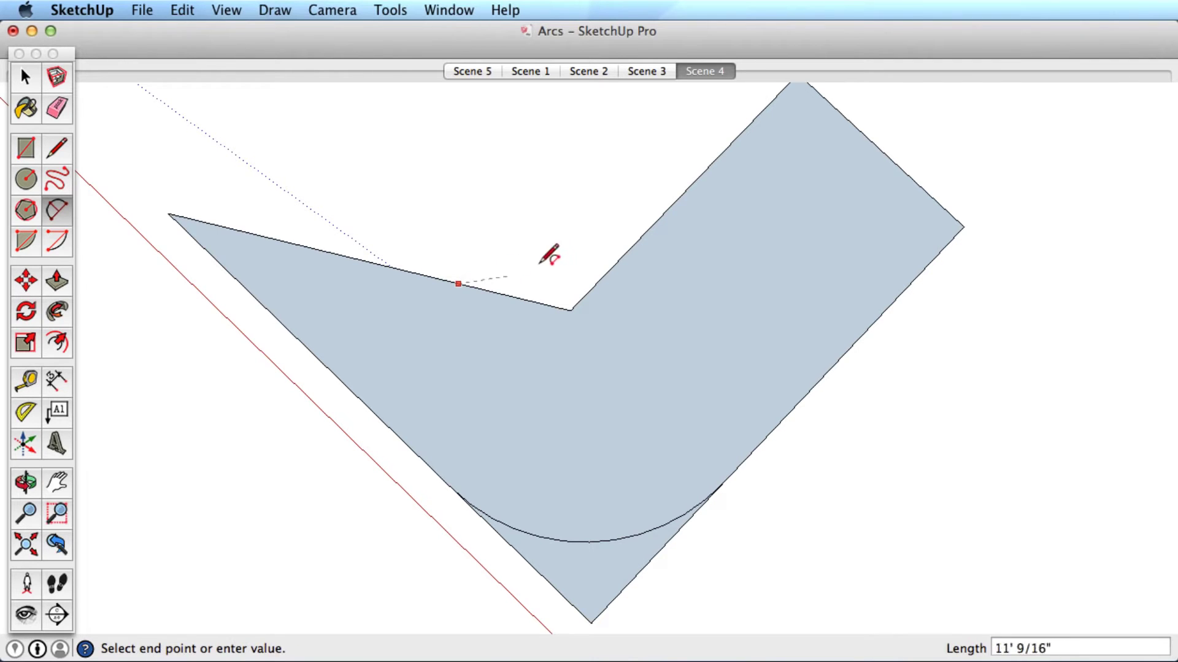
click(661, 226)
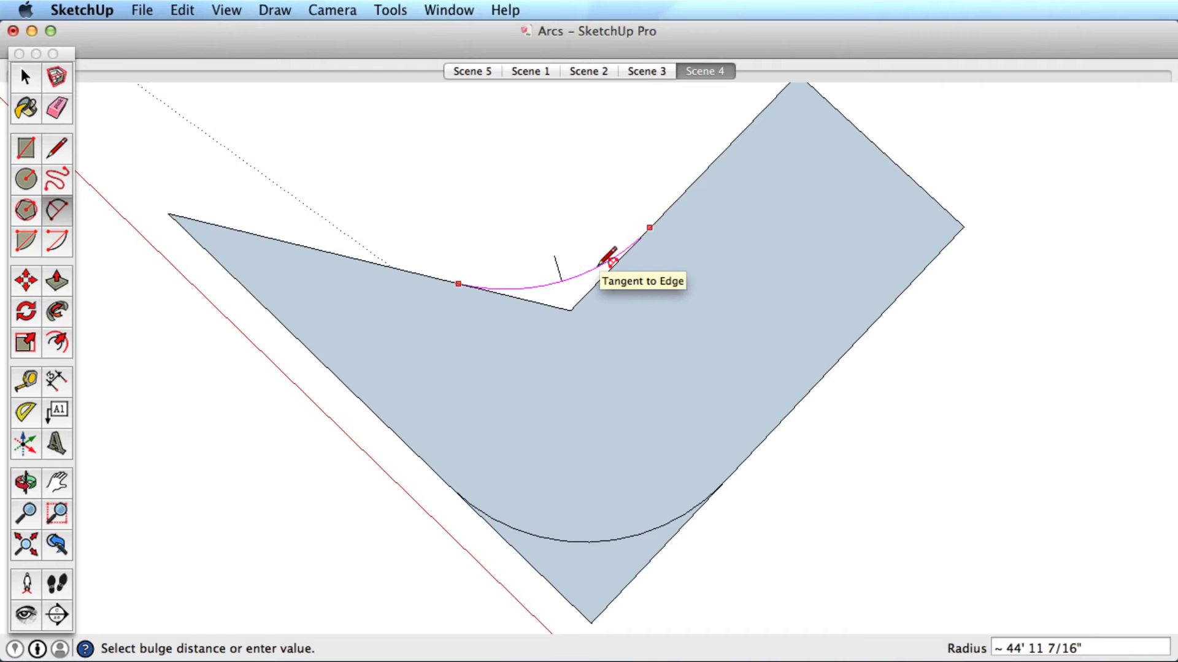
click(602, 263)
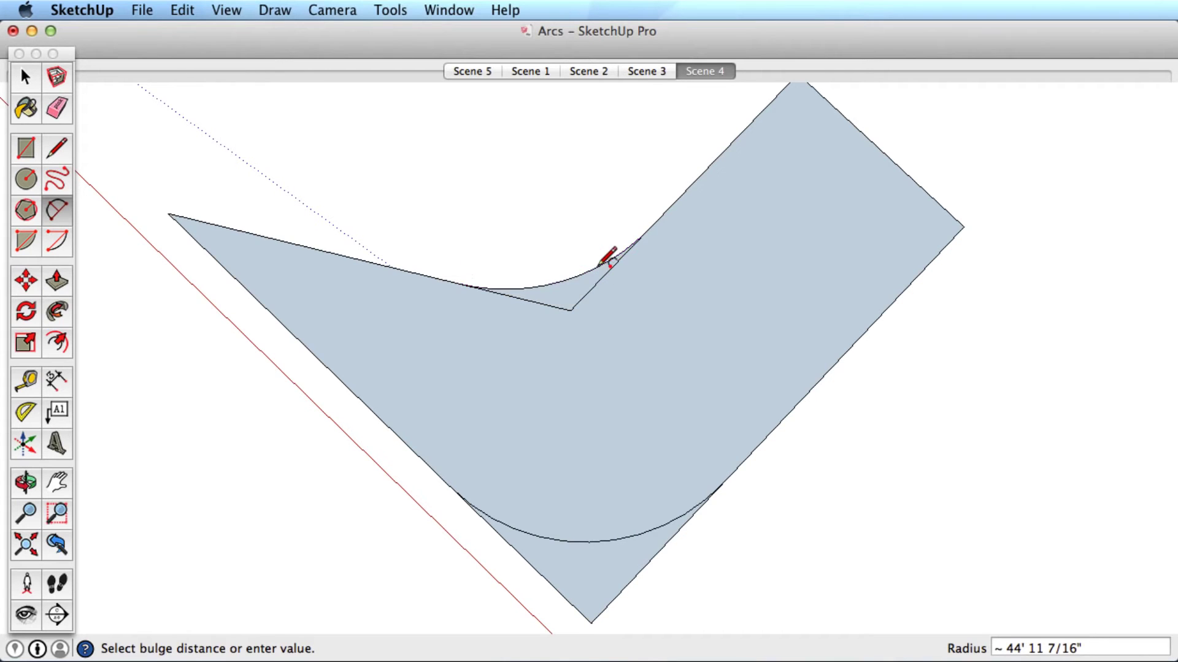
click(273, 239)
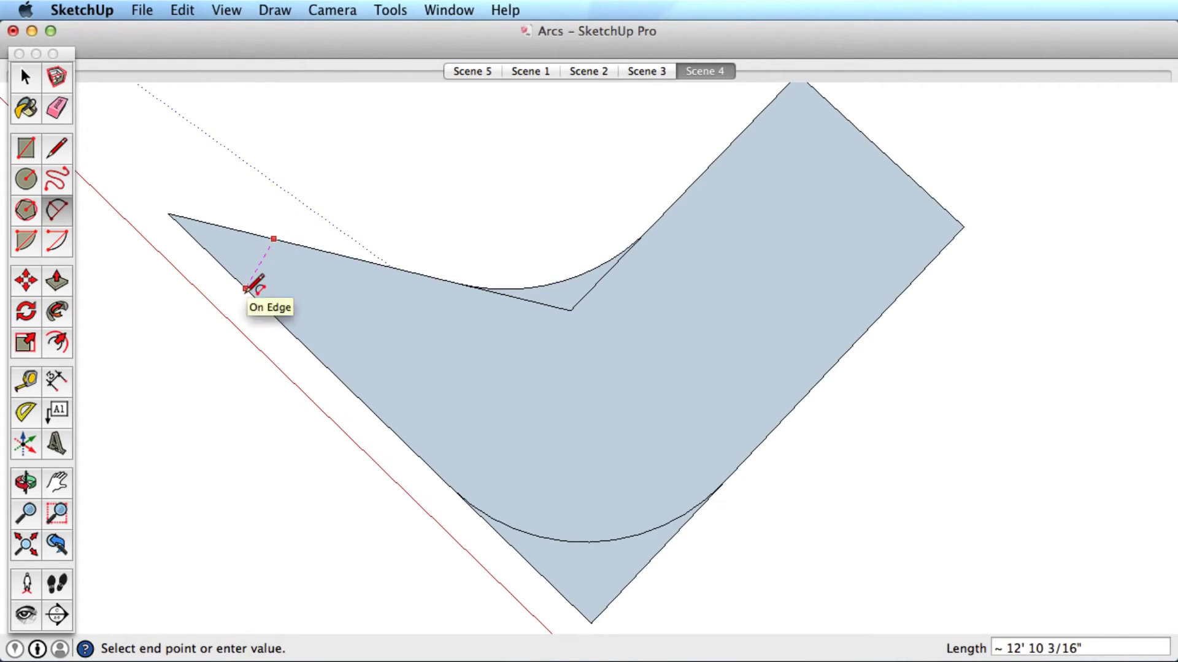
click(246, 289)
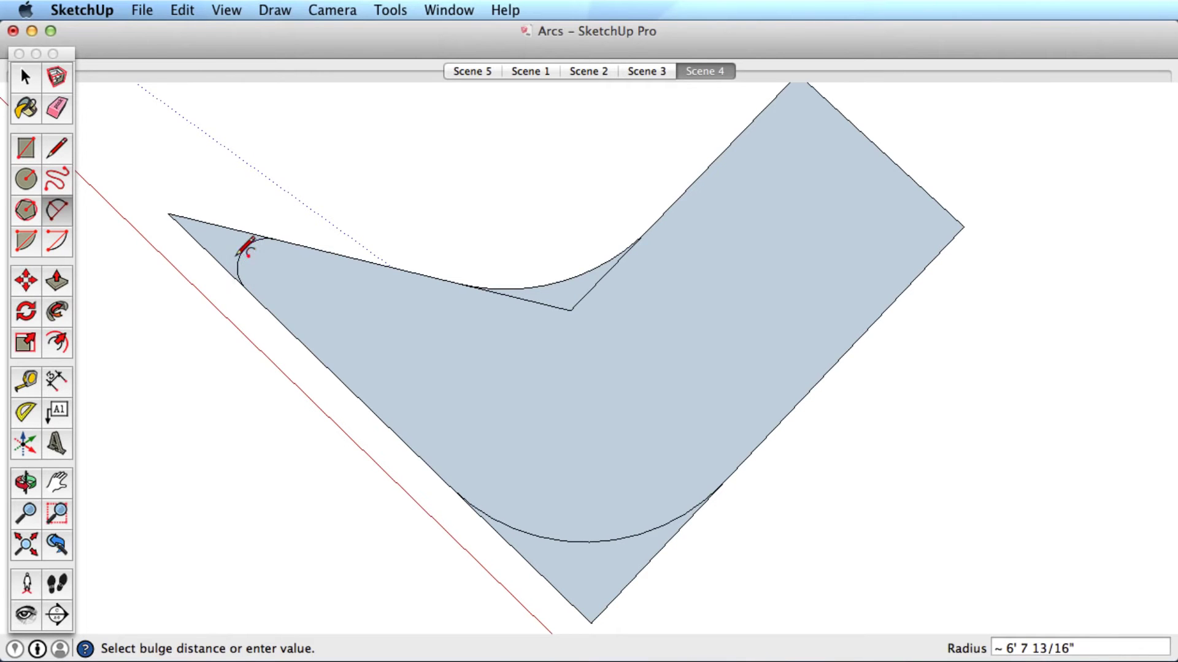
click(241, 253)
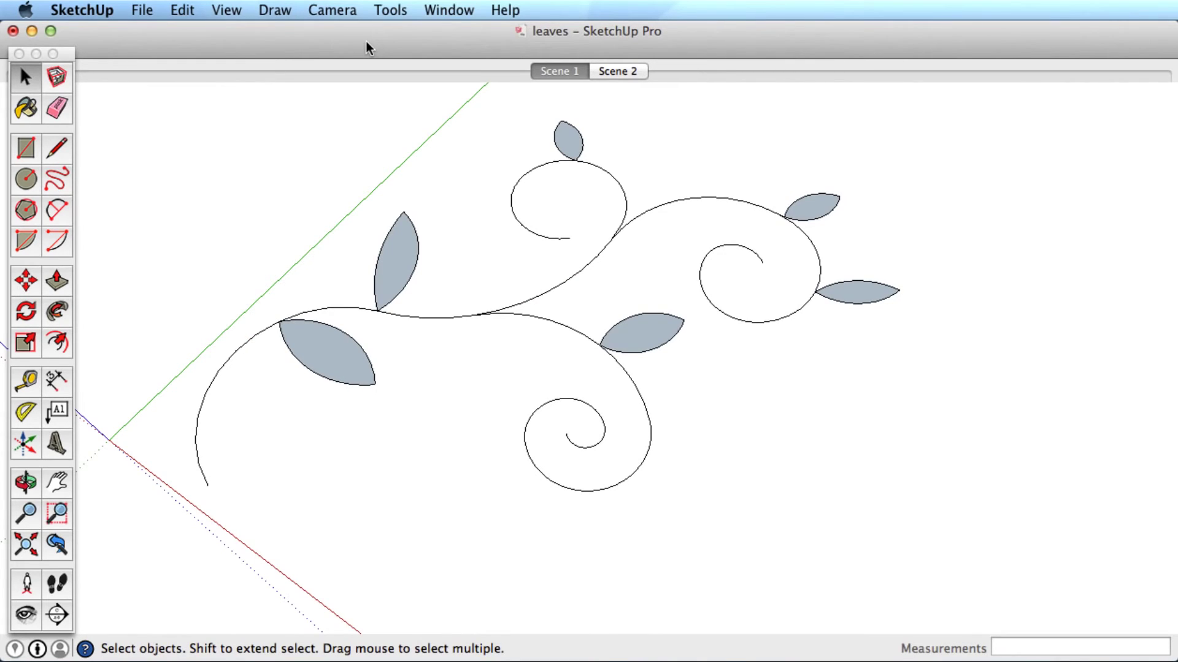
Step: In the leaves drawing, draw a two-point arc as a new branch curving down and away from the lower spiral's outer stem
click(60, 207)
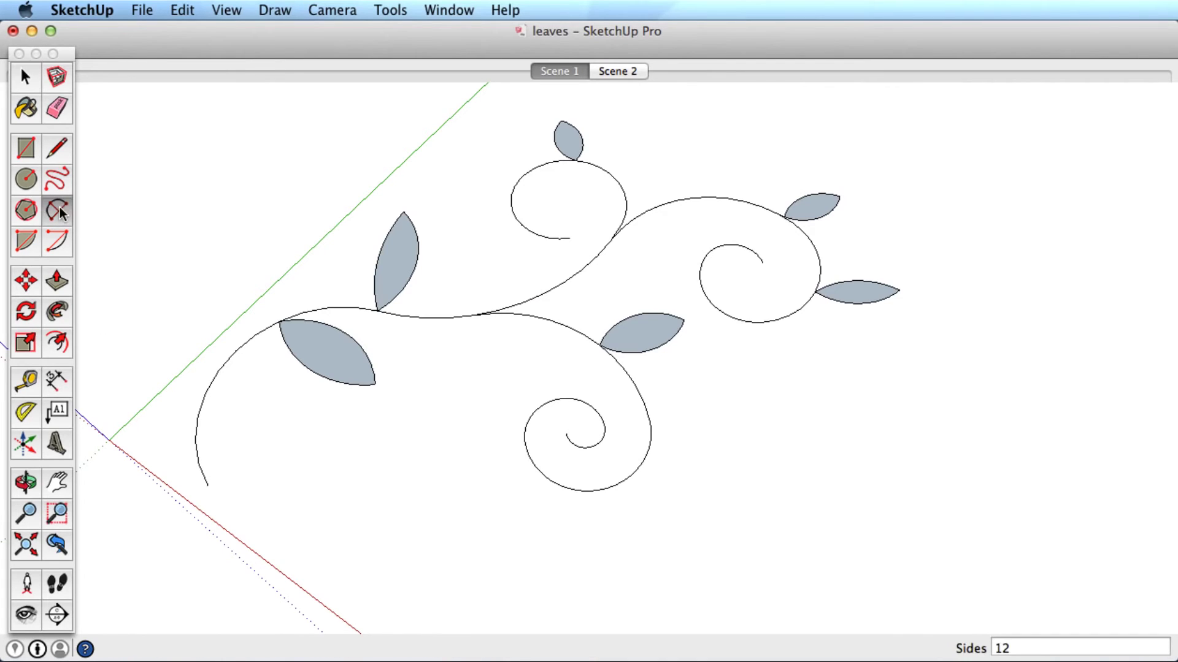
click(650, 419)
click(796, 509)
click(711, 487)
Step: Extend the new branch from its end with three connected arcs curling inward to form the spiral's outer turn
click(796, 508)
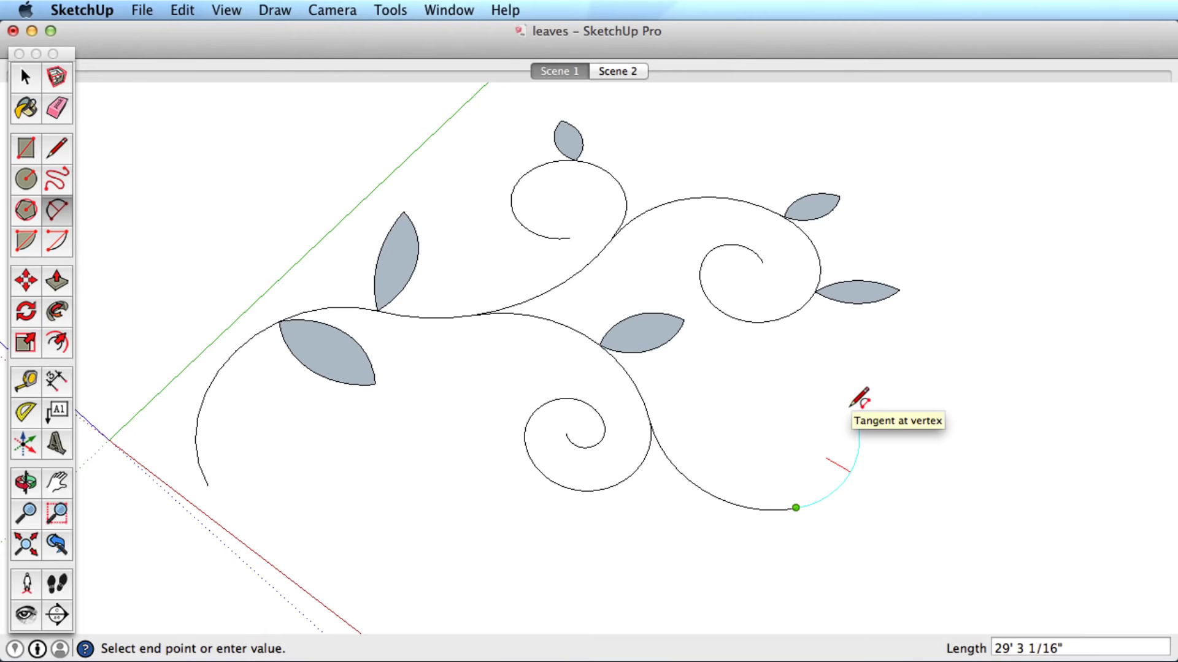
click(853, 410)
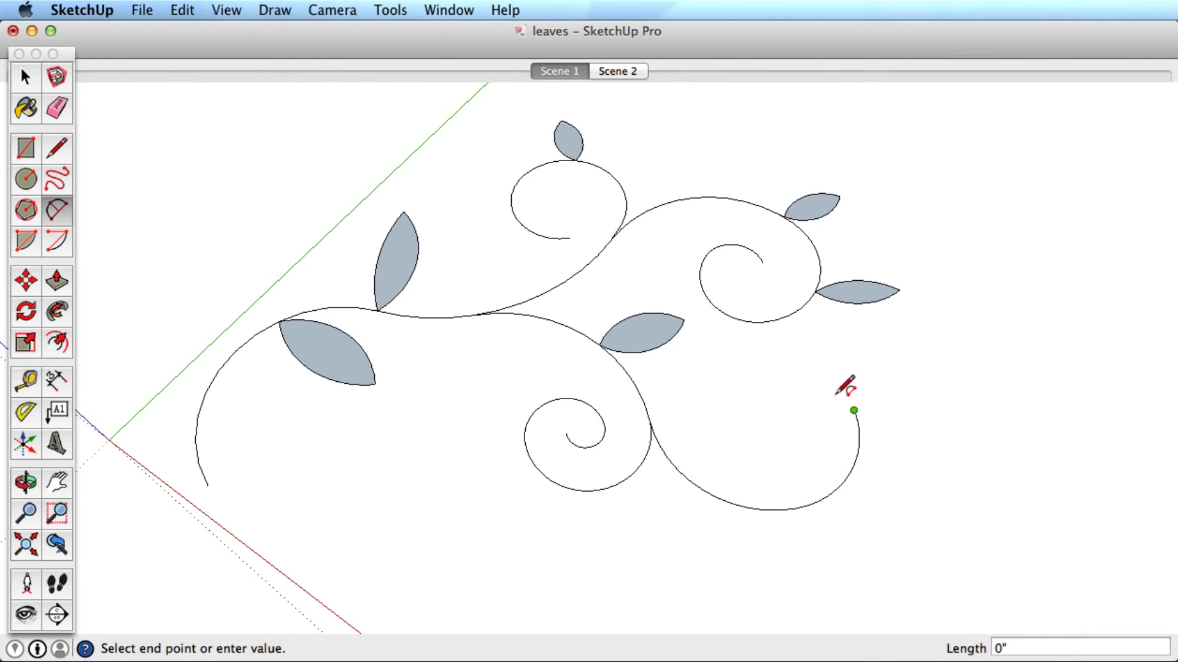
click(739, 399)
click(738, 398)
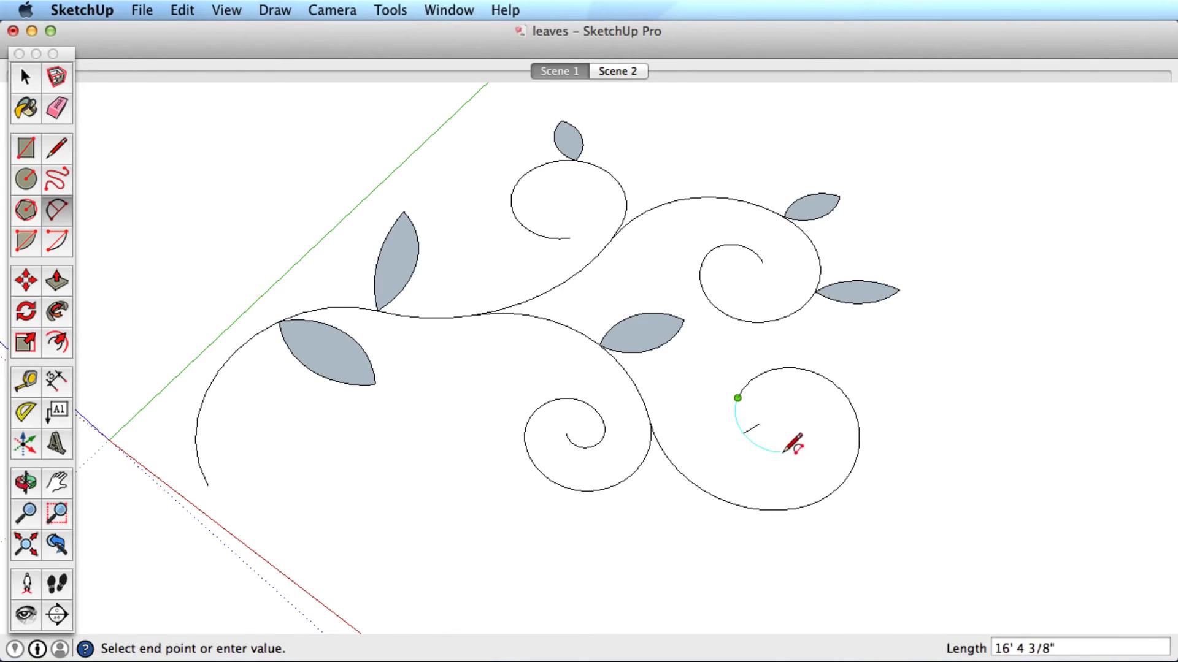
click(793, 455)
click(793, 456)
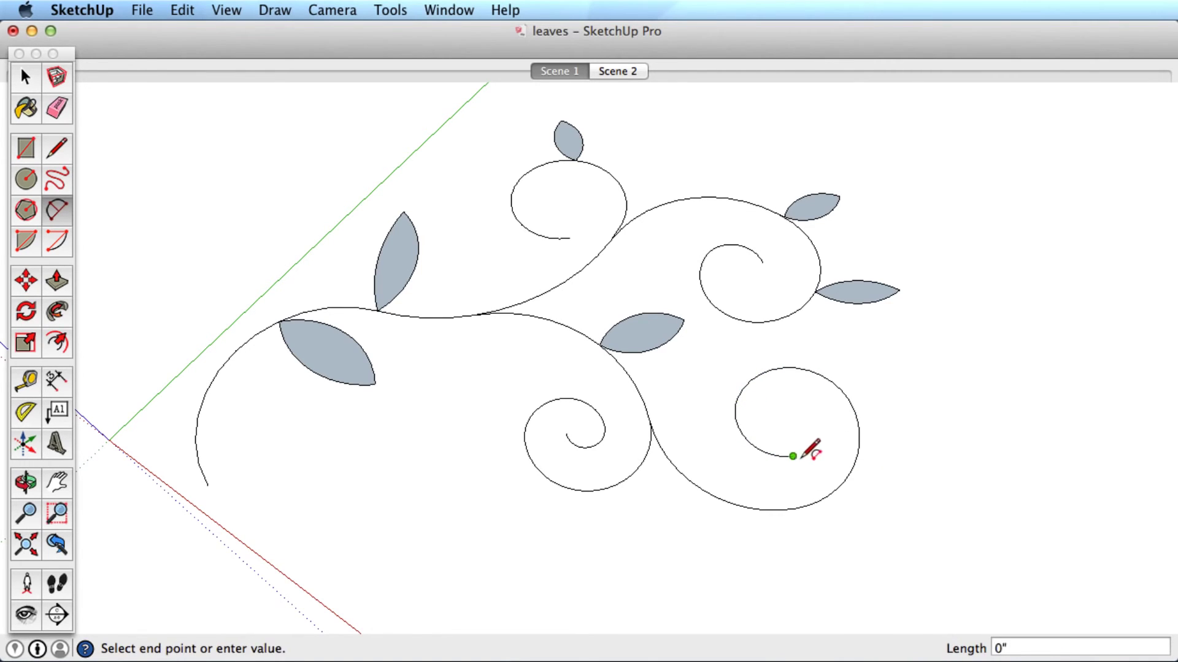
Step: Finish the spiral's center with two smaller connected arcs, the last about 10' long with a bulge of about 2' 6"
click(823, 414)
click(822, 408)
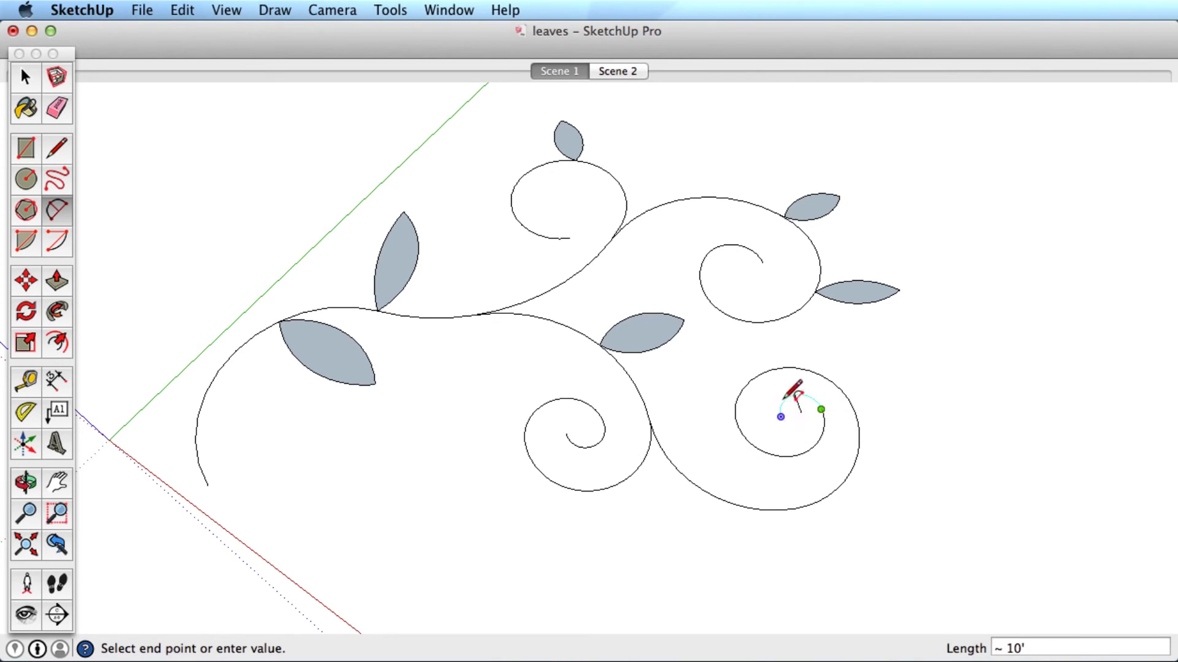
click(784, 400)
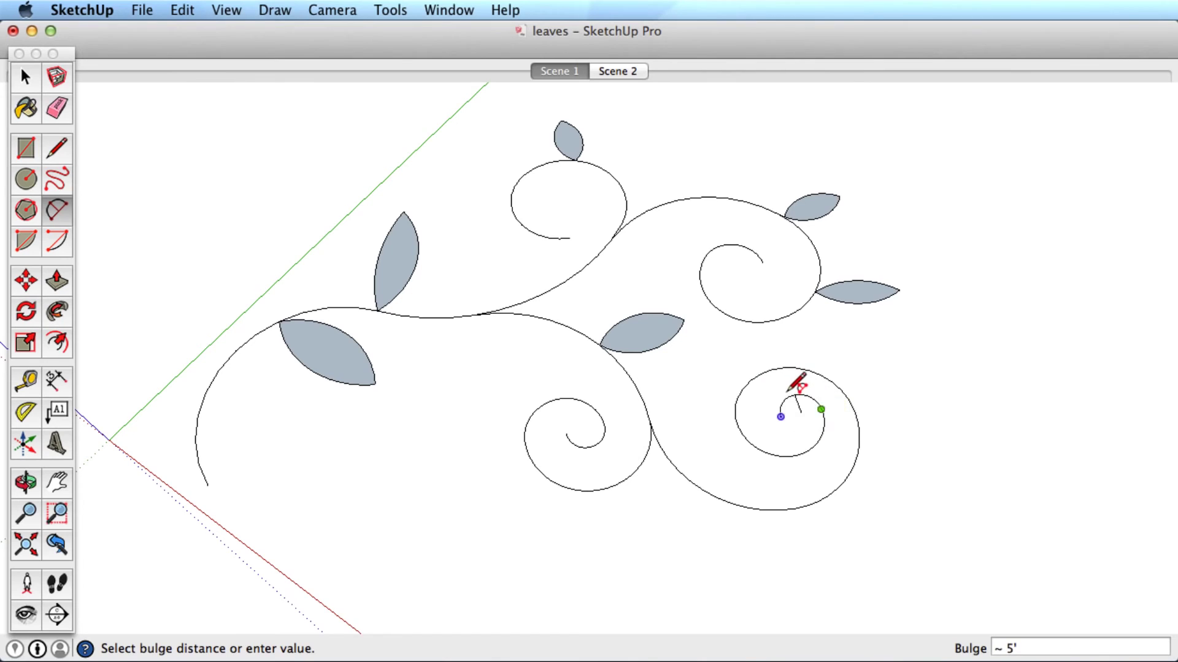
click(788, 395)
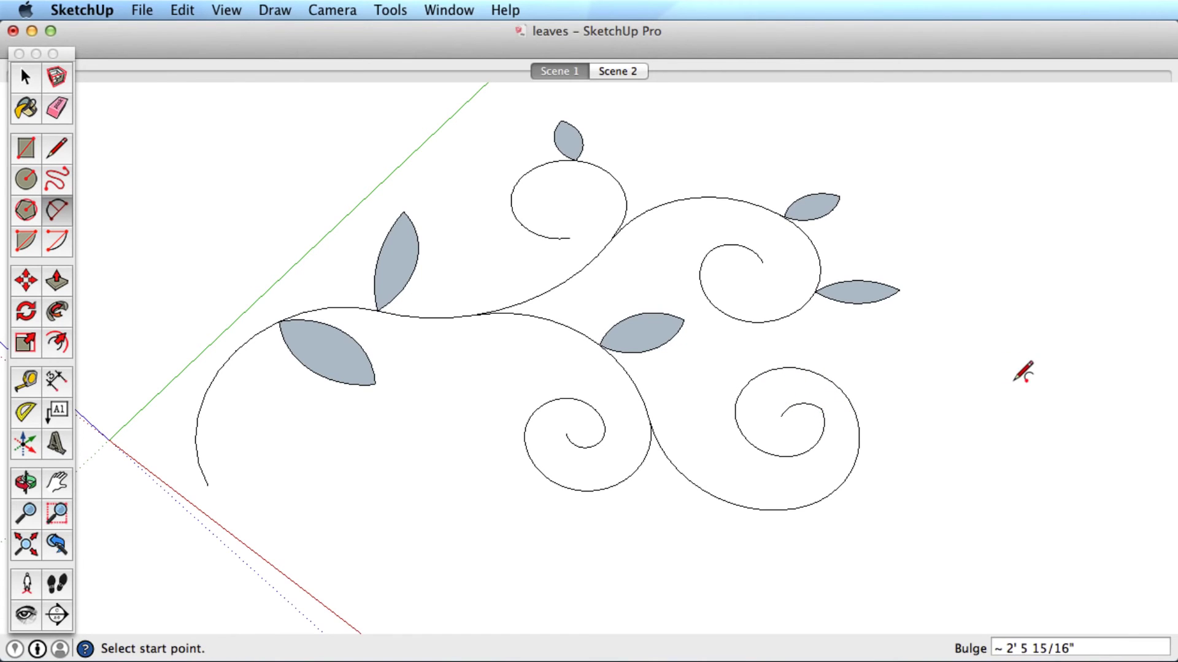
Step: Show Scene 2
click(617, 71)
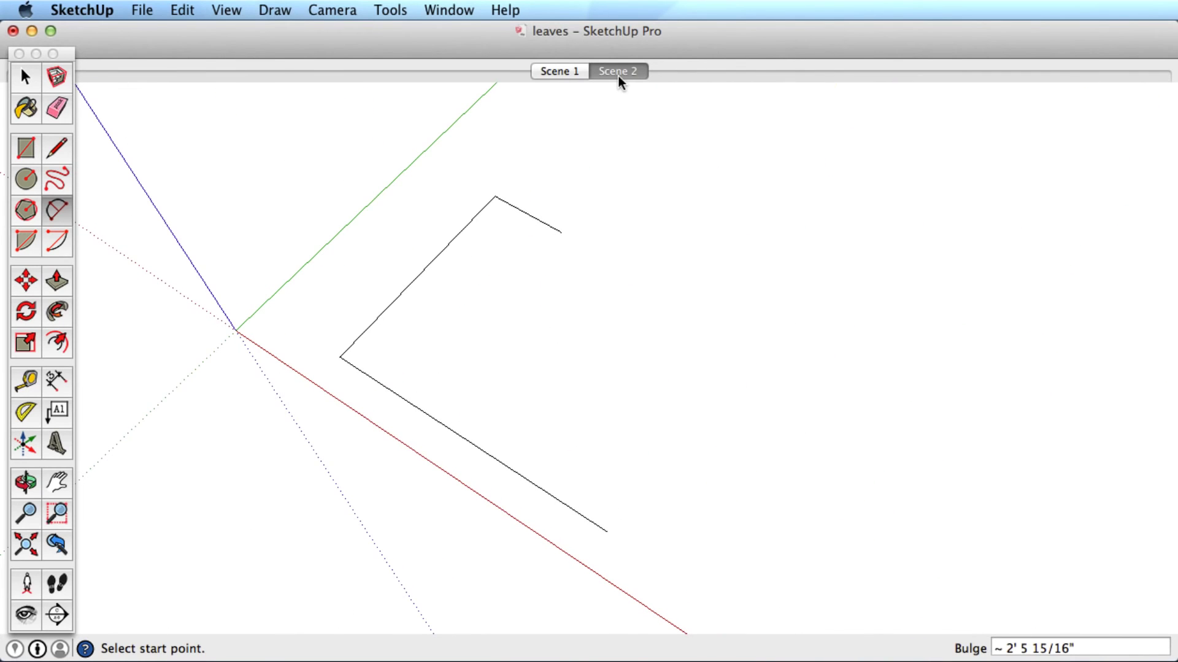
Step: Draw a center-point arc spanning more than 90 degrees in the empty area beside the open outline
key(a)
click(690, 278)
click(793, 145)
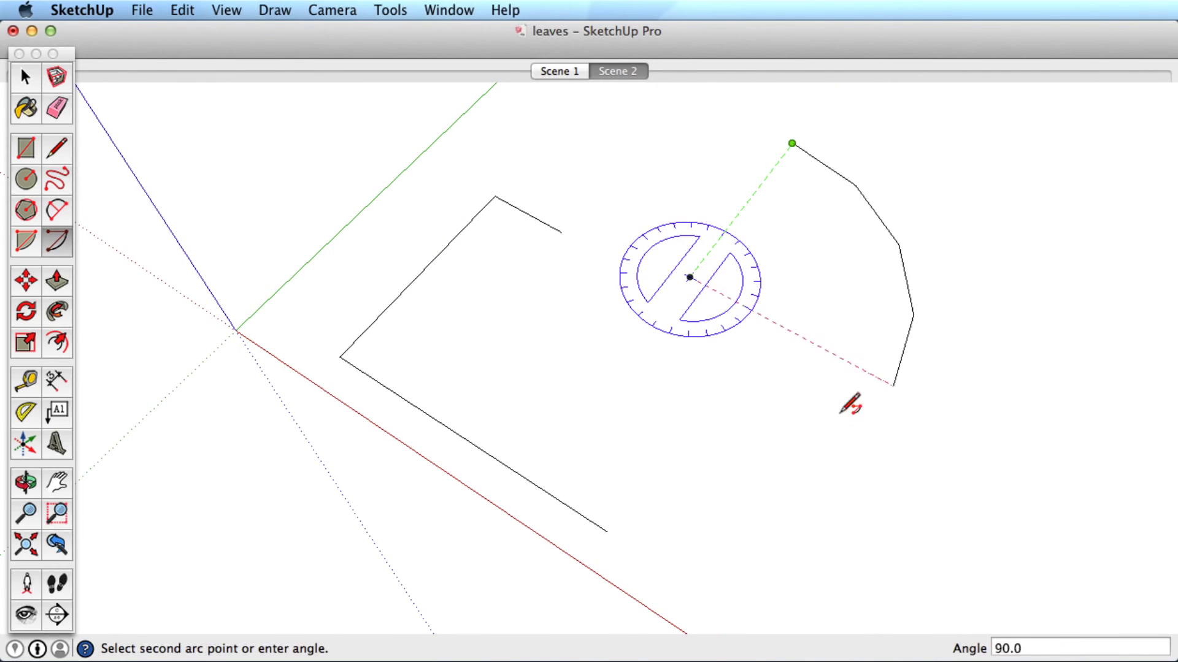
click(716, 481)
Step: Select the freestanding center-point arc beside the outline and delete it
key(space)
click(872, 400)
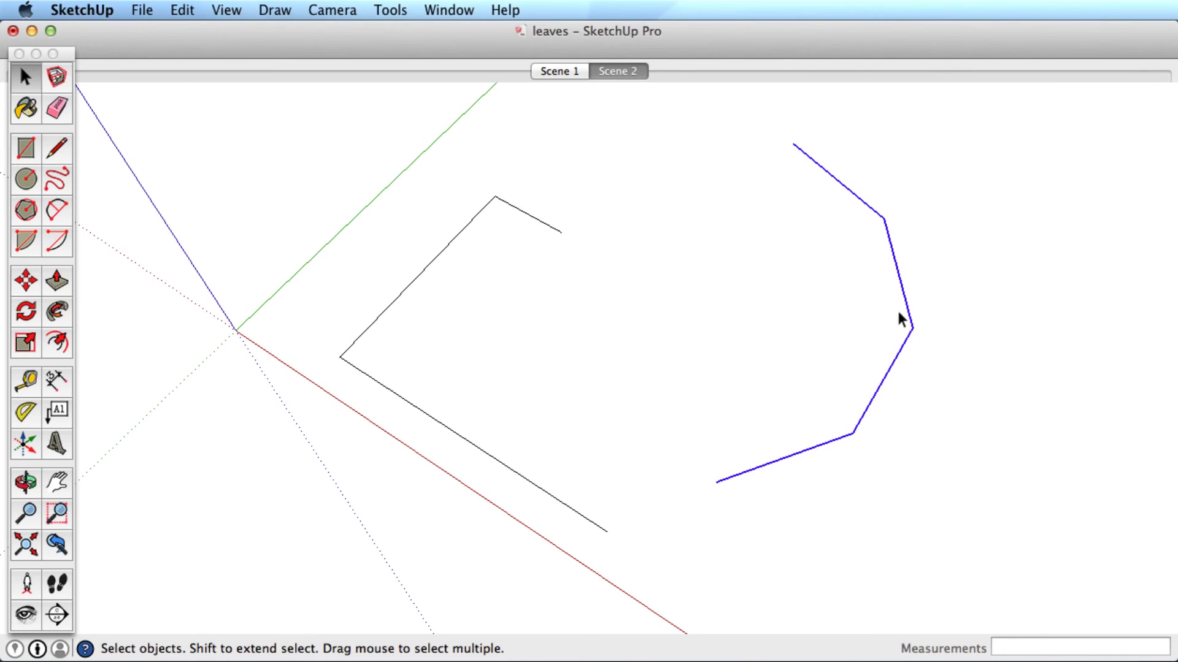
click(893, 385)
click(873, 399)
key(Delete)
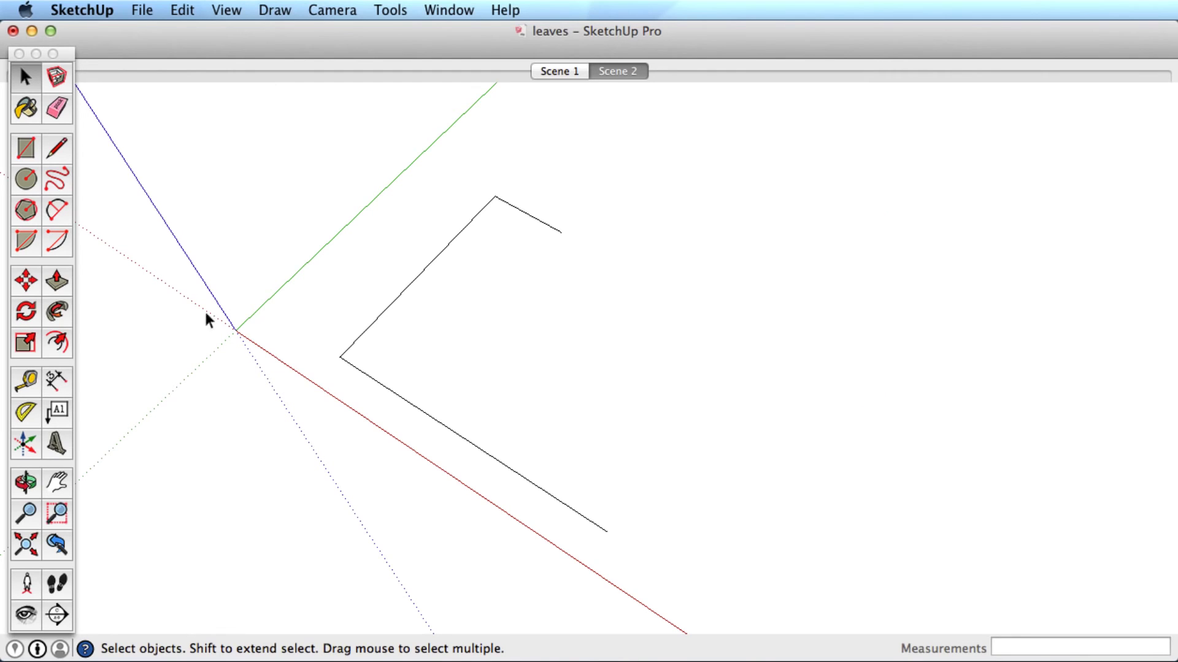
Step: Draw a two-point arc with 5 segments joining the outline's two open ends, bulging outward about 27' 6"
click(57, 210)
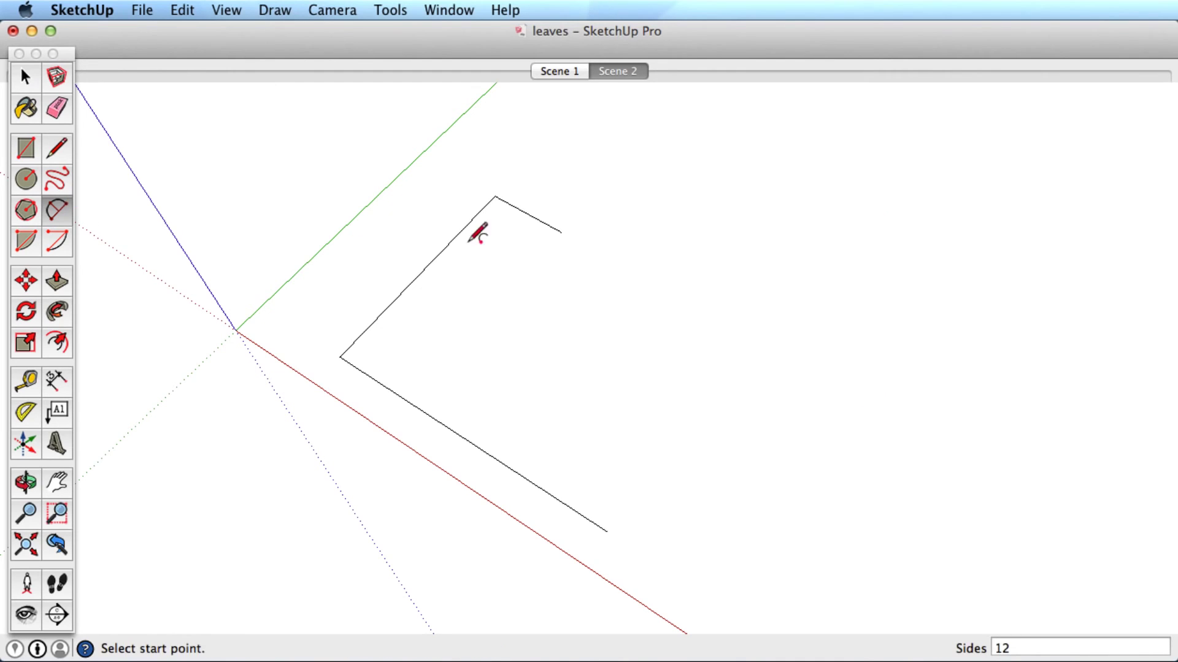
click(560, 231)
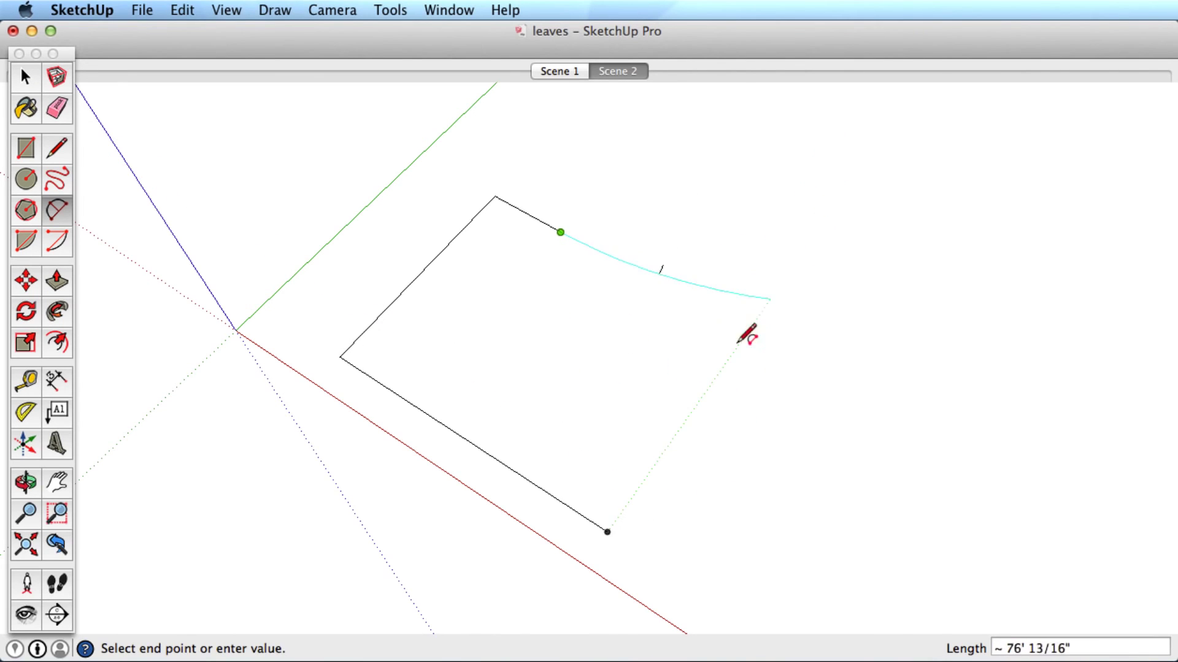
text(5s)
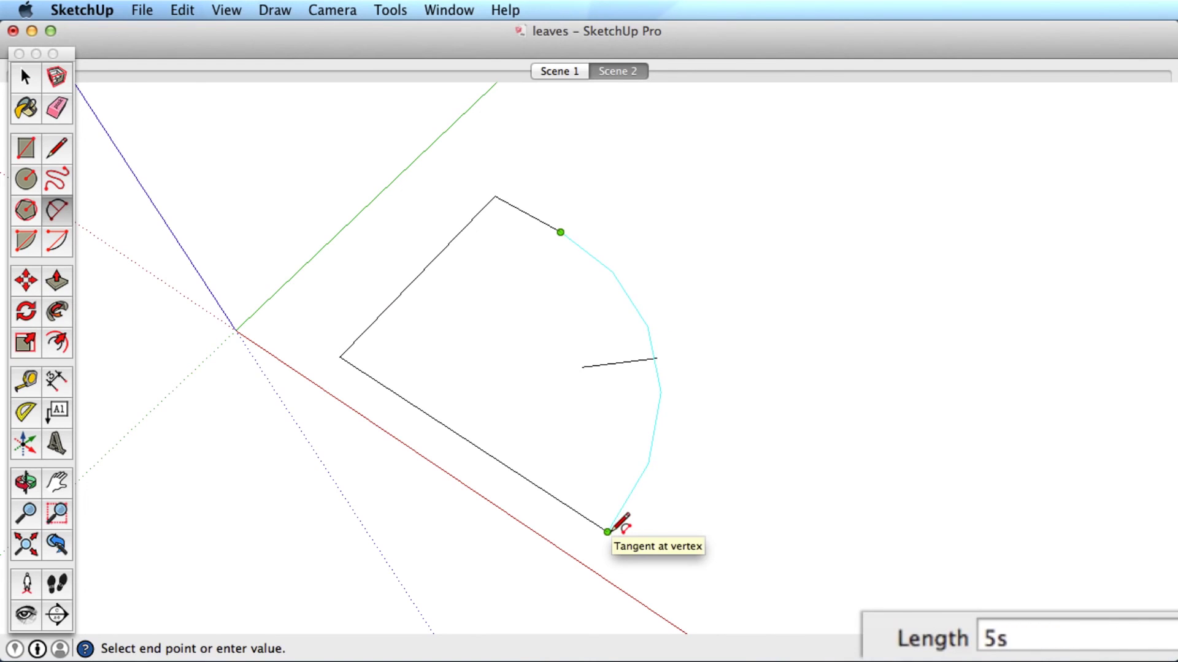
click(607, 532)
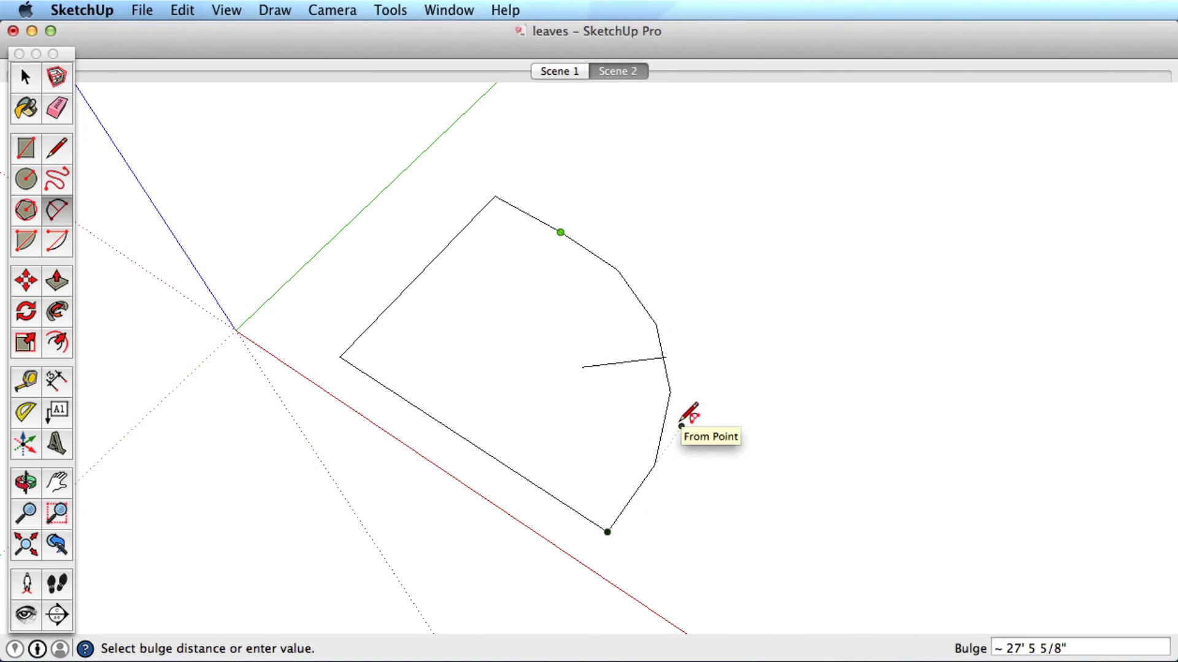
click(680, 424)
Step: Draw a two-point arc with 12 segments across the straight edge opposite the first arc, bulging outward
click(494, 196)
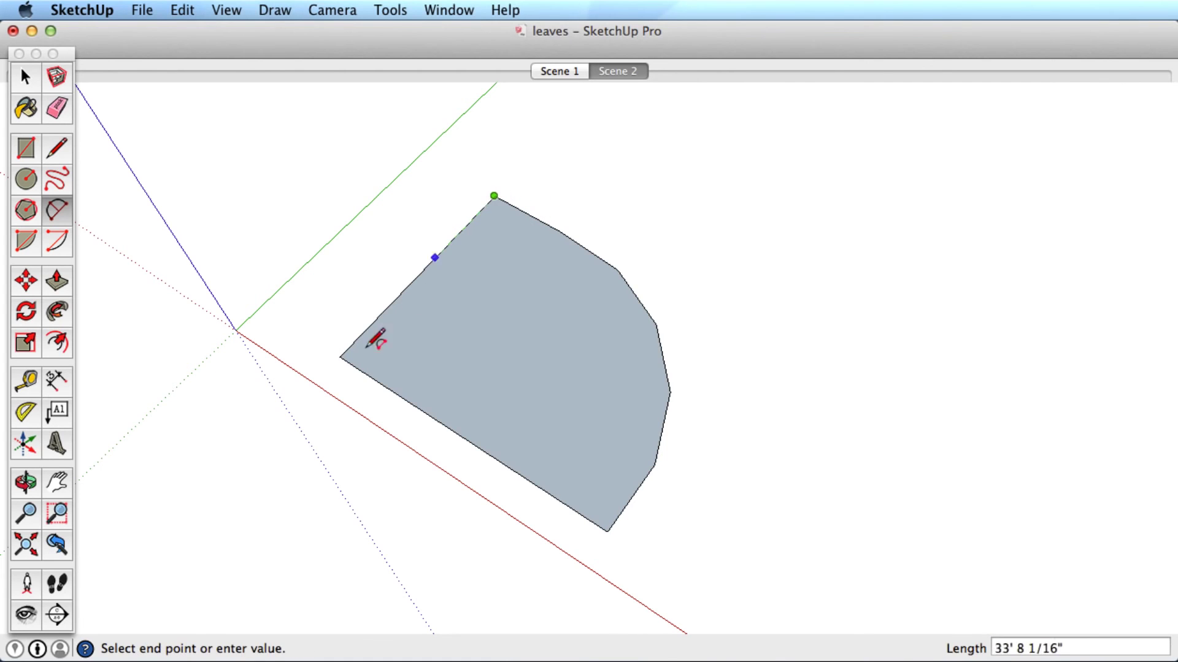
click(339, 357)
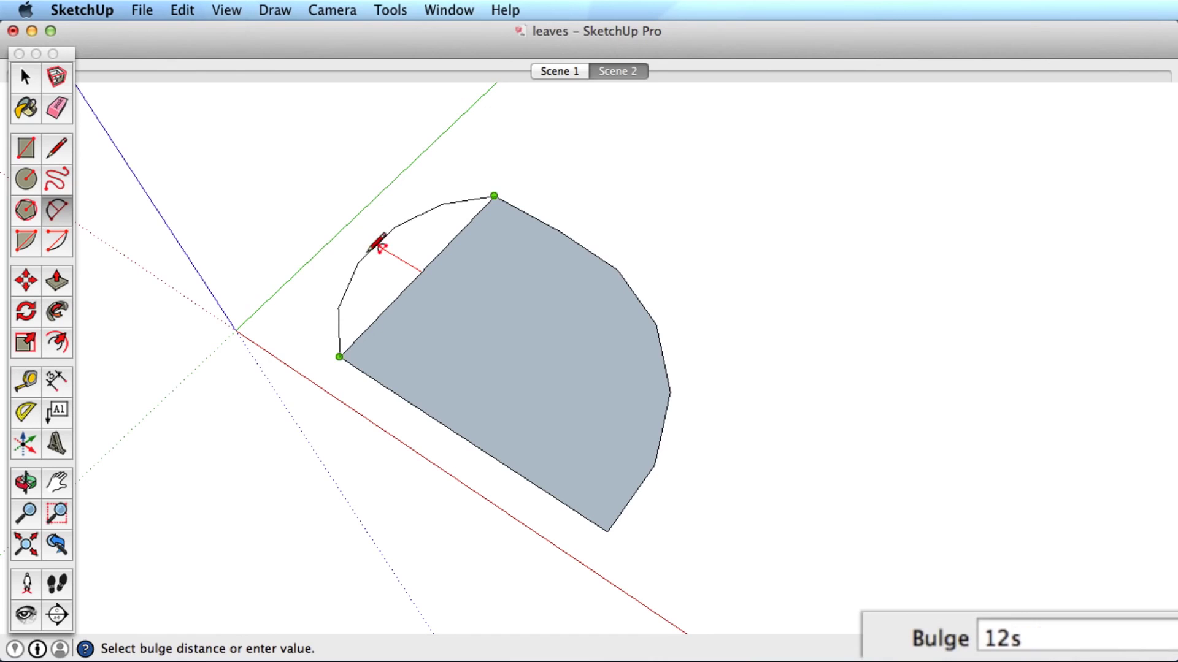
click(336, 210)
Step: Open Entity Info for the 5-segment arc and set its number of segments to 12
key(space)
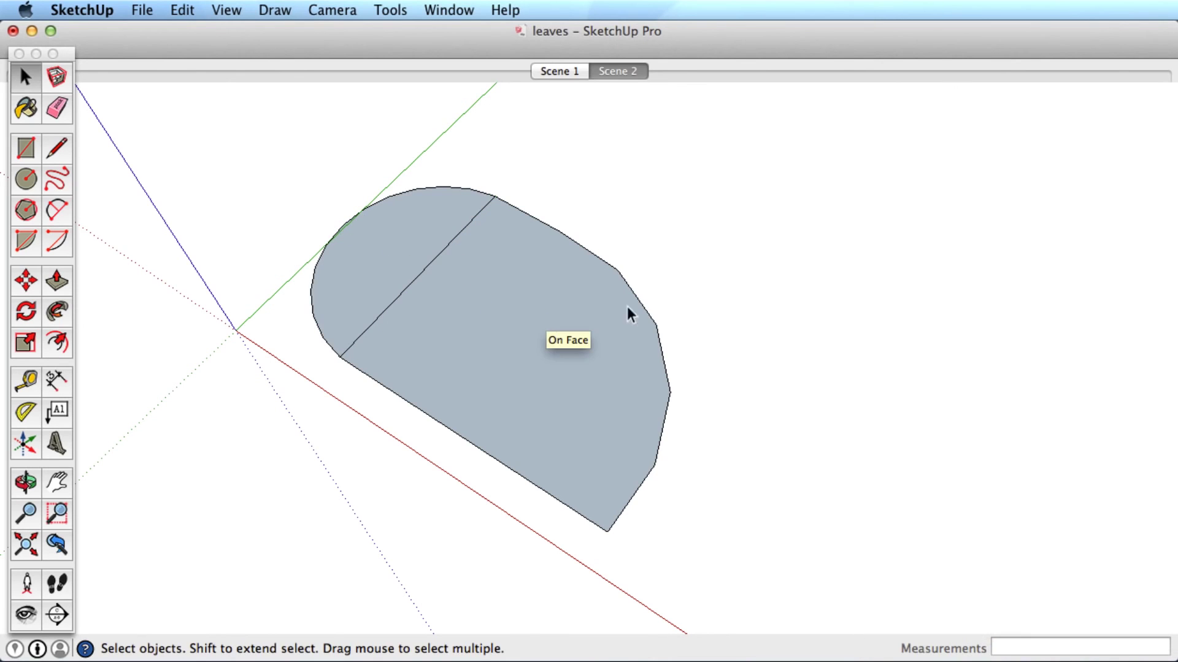
right_click(646, 313)
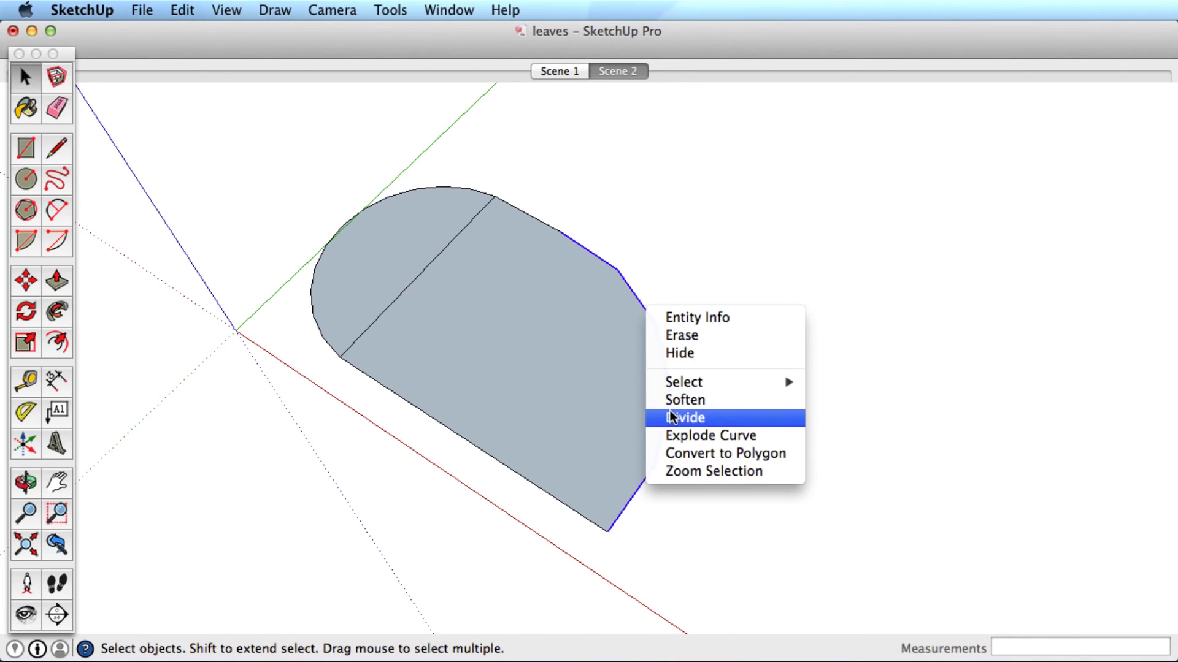
click(696, 317)
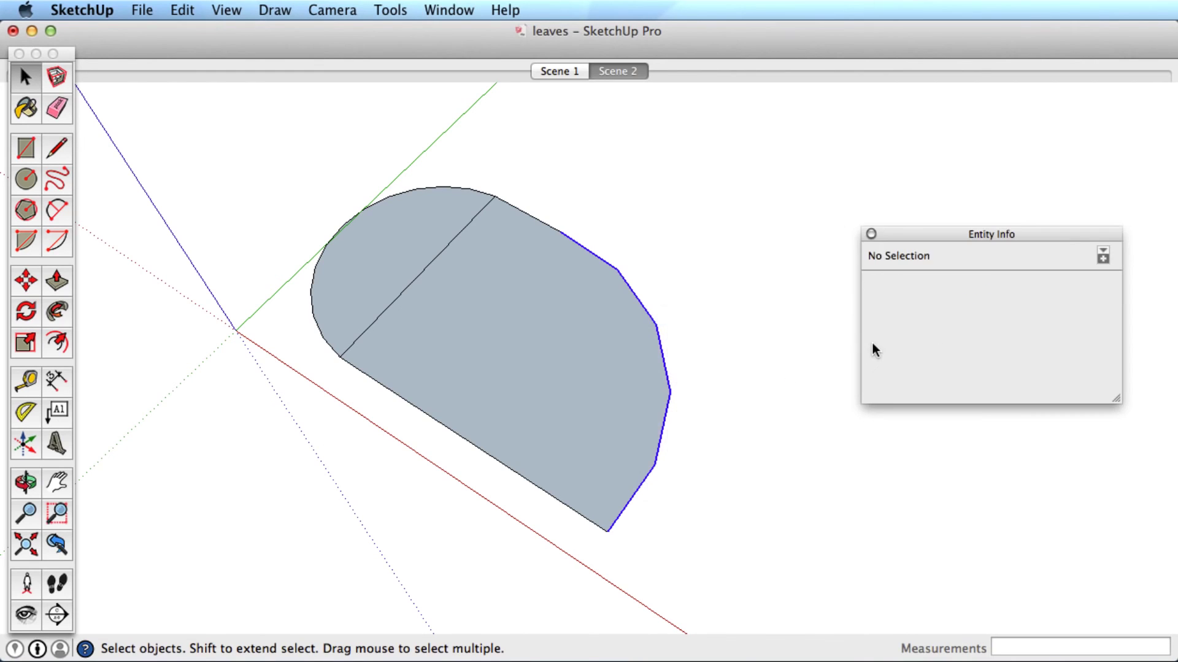
click(1008, 336)
text(12)
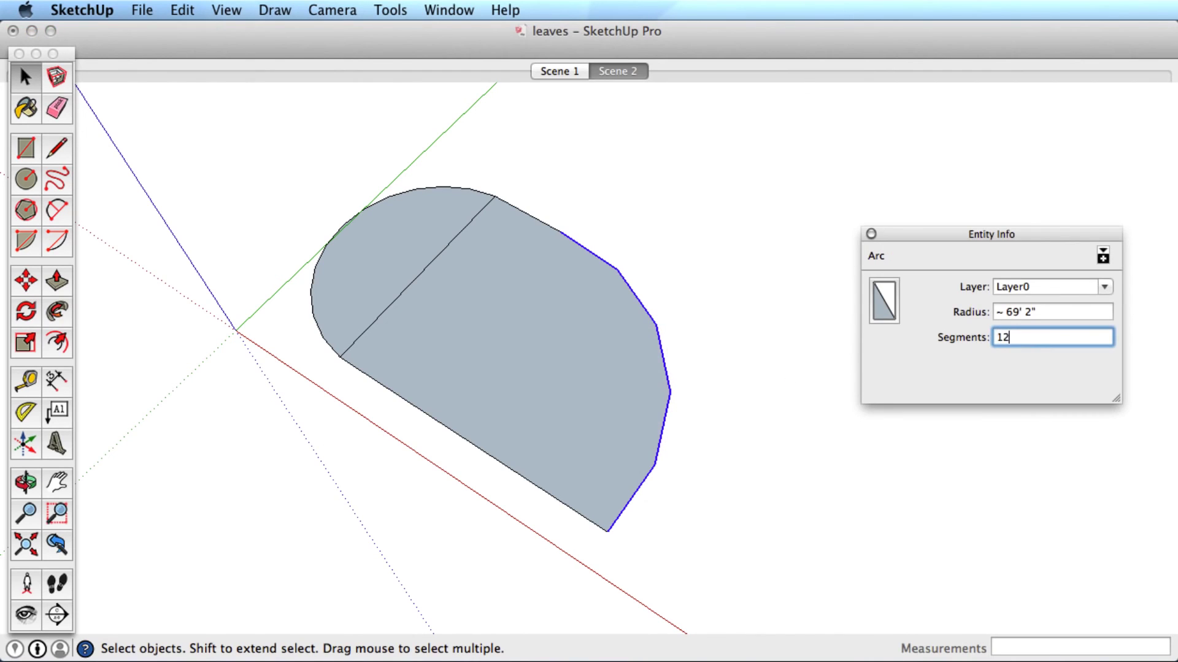
key(Return)
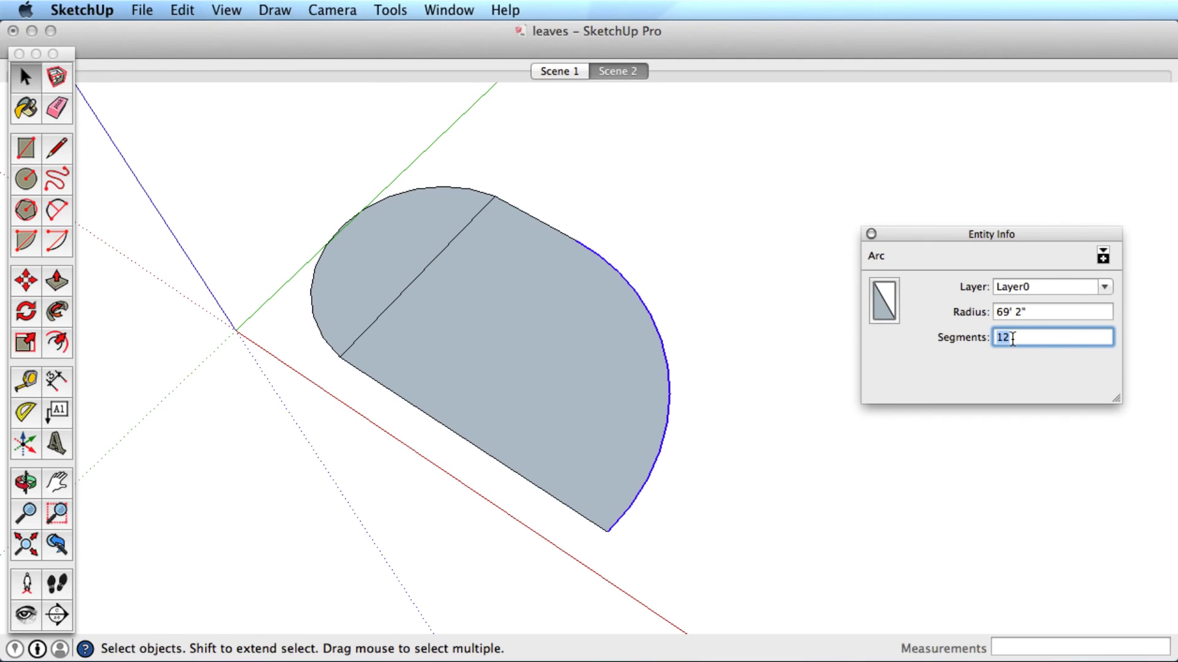